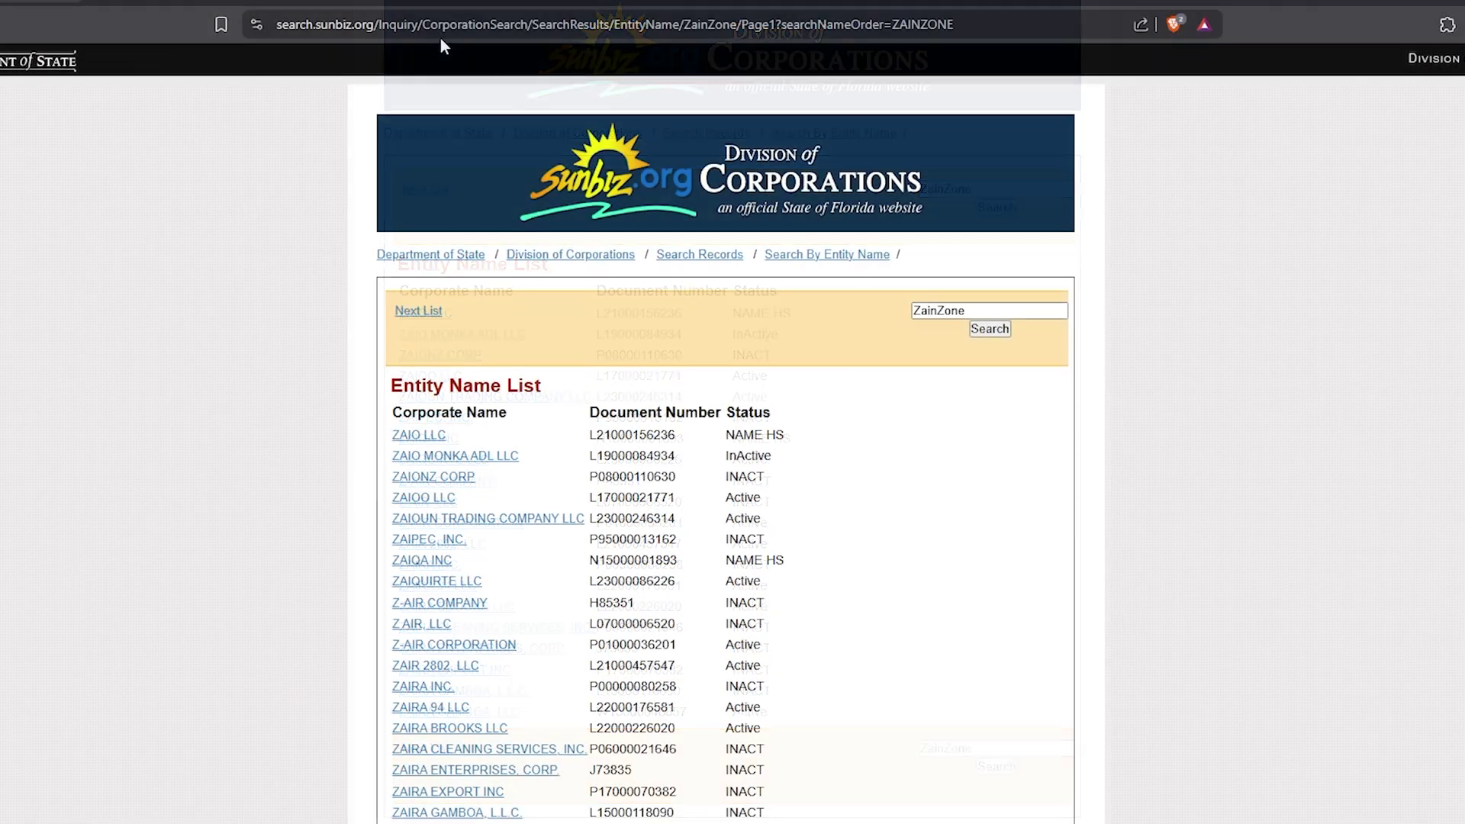
- Go to the Florida Division of Corporations website at sunbiz.org
{"action": "left_click", "coordinate": [441, 35]}
{"action": "type", "text": "s"}
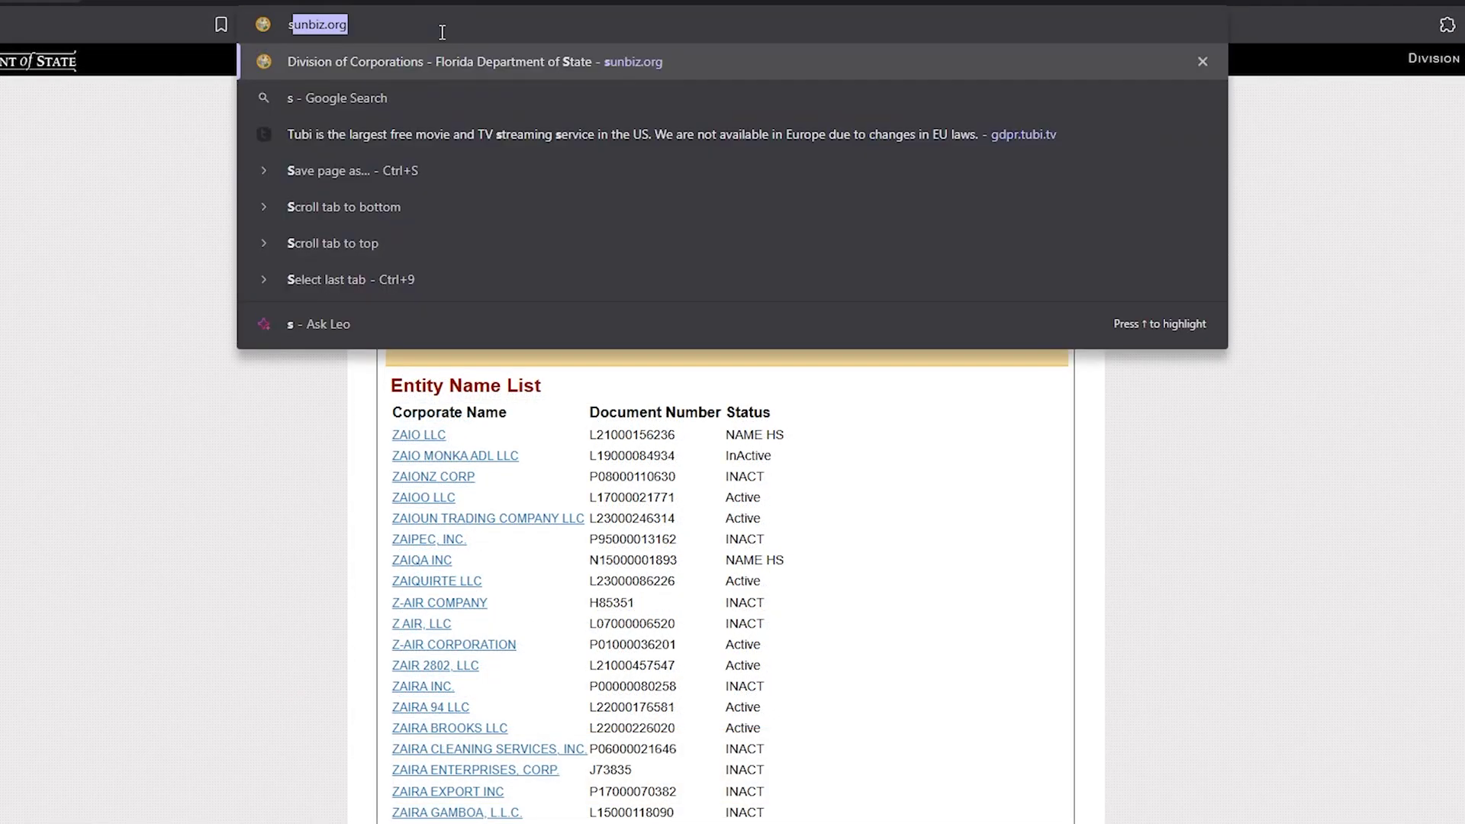
{"action": "type", "text": "unbiz.o"}
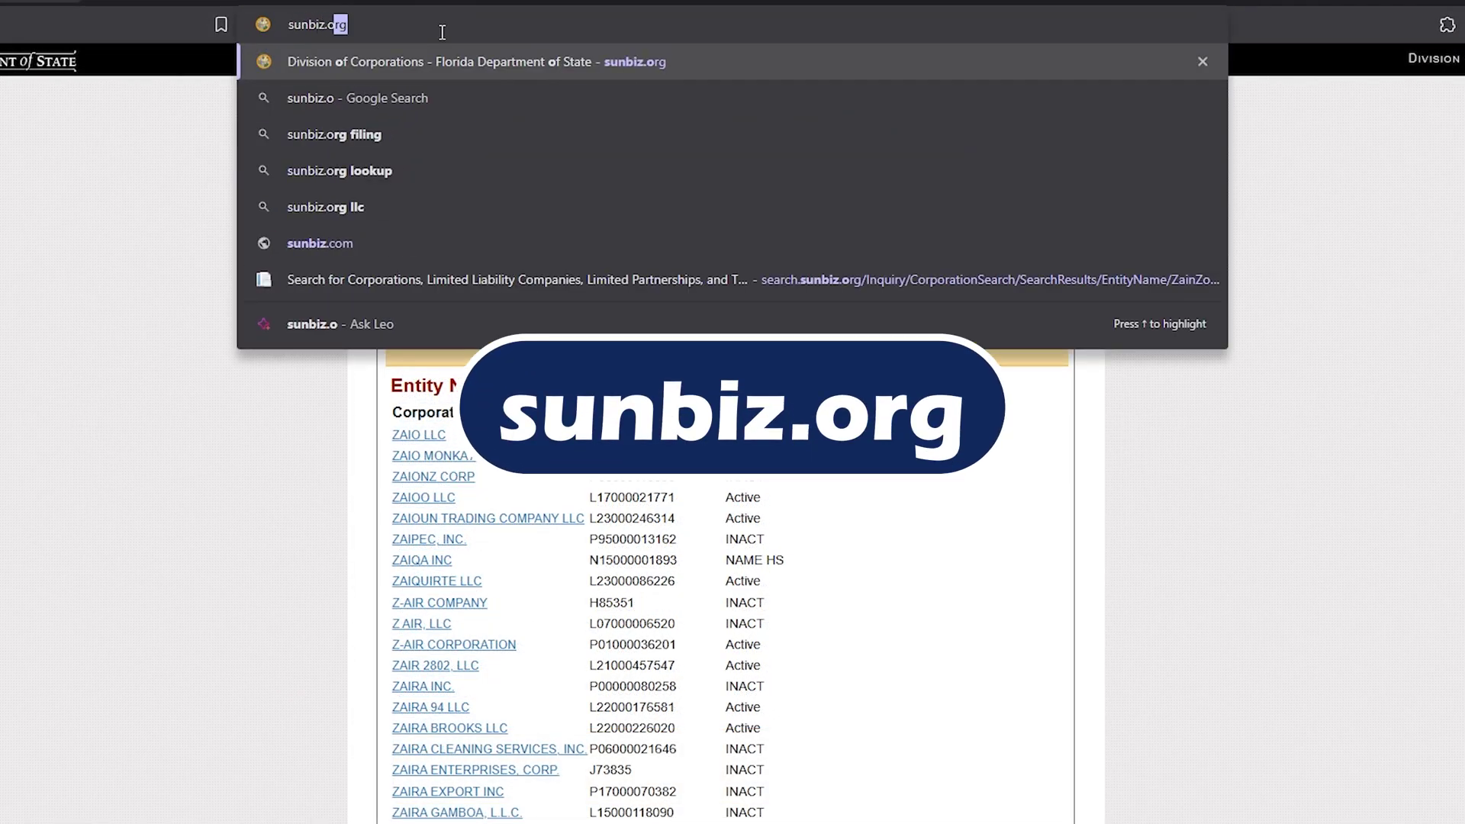
{"action": "key", "text": "Return"}
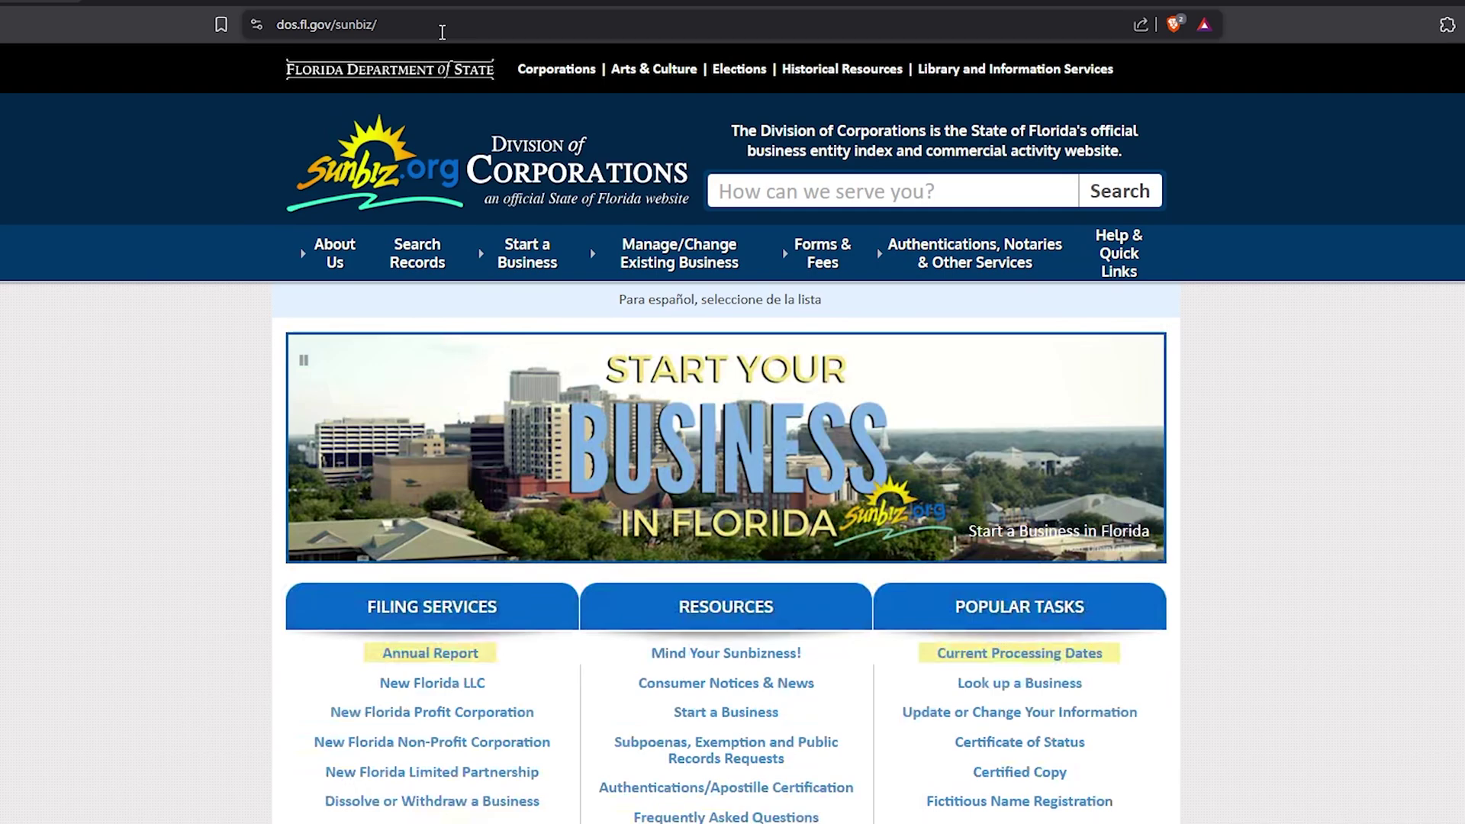
- Go to the Limited Liability Company e-filing page and open the option to file or correct Florida LLC Articles of Organization
{"action": "mouse_move", "coordinate": [540, 260]}
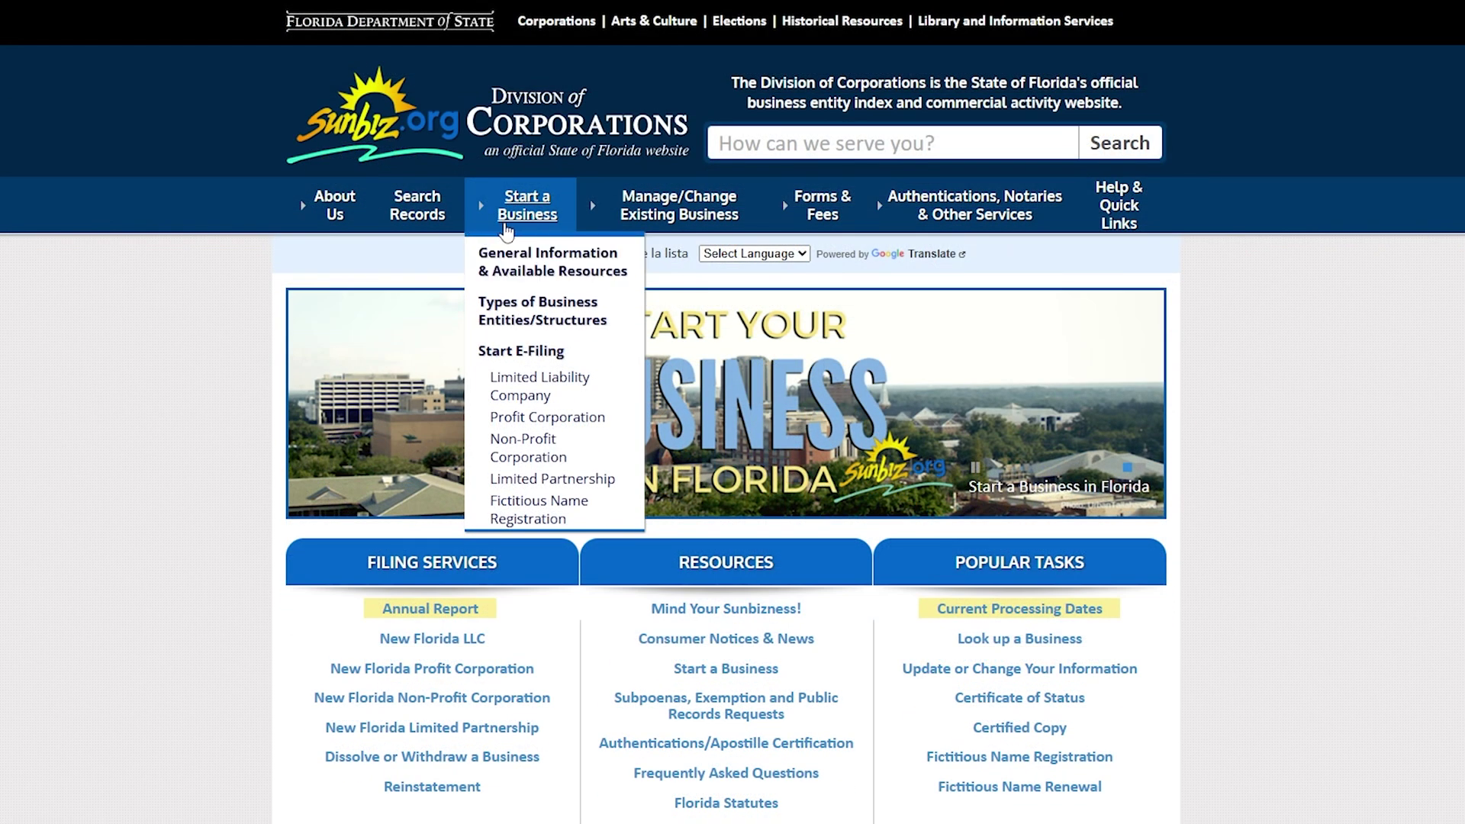
{"action": "left_click", "coordinate": [549, 393]}
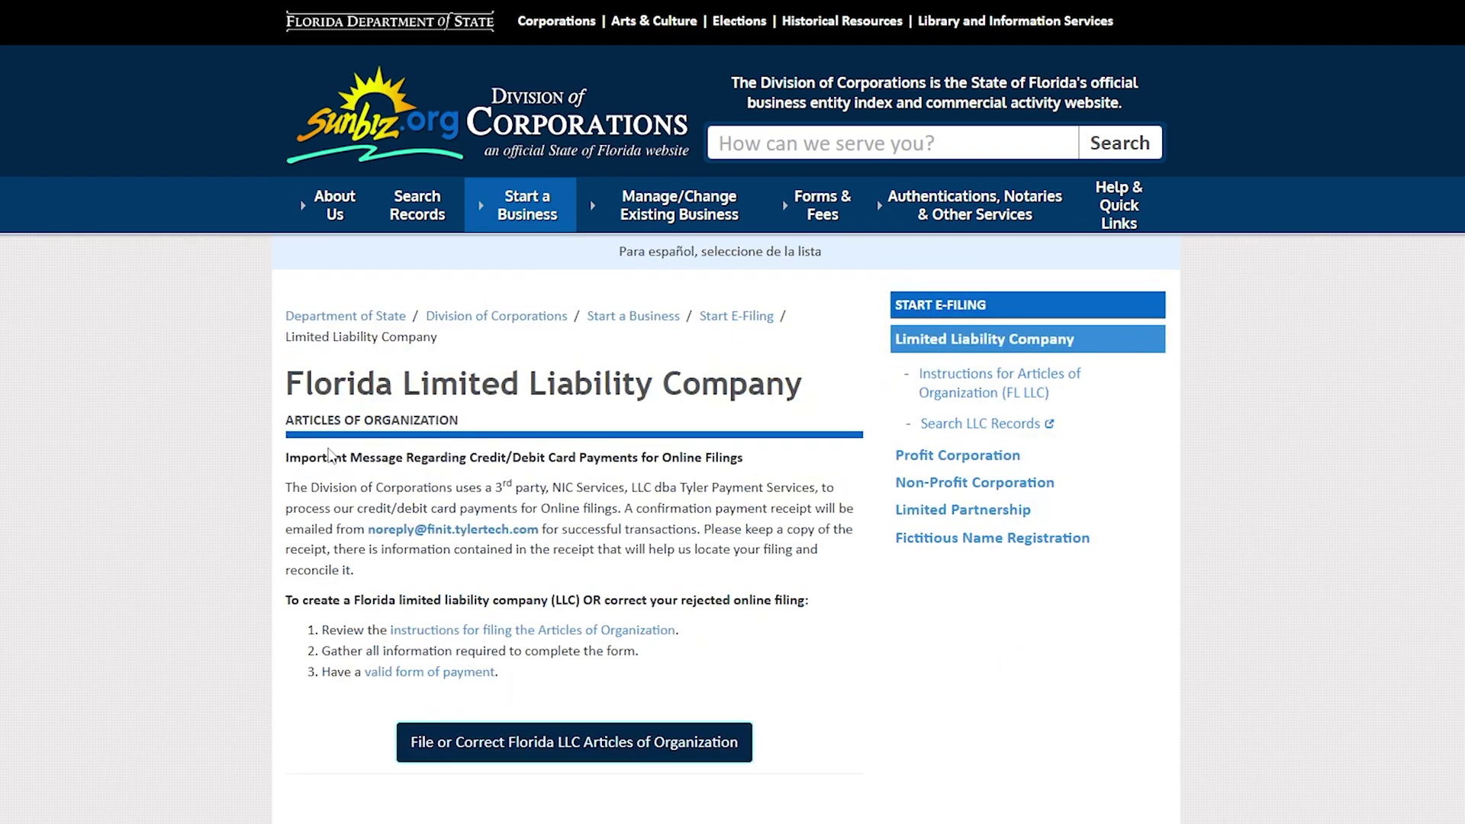
{"action": "scroll", "coordinate": [645, 260], "scroll_direction": "down", "scroll_amount": 3}
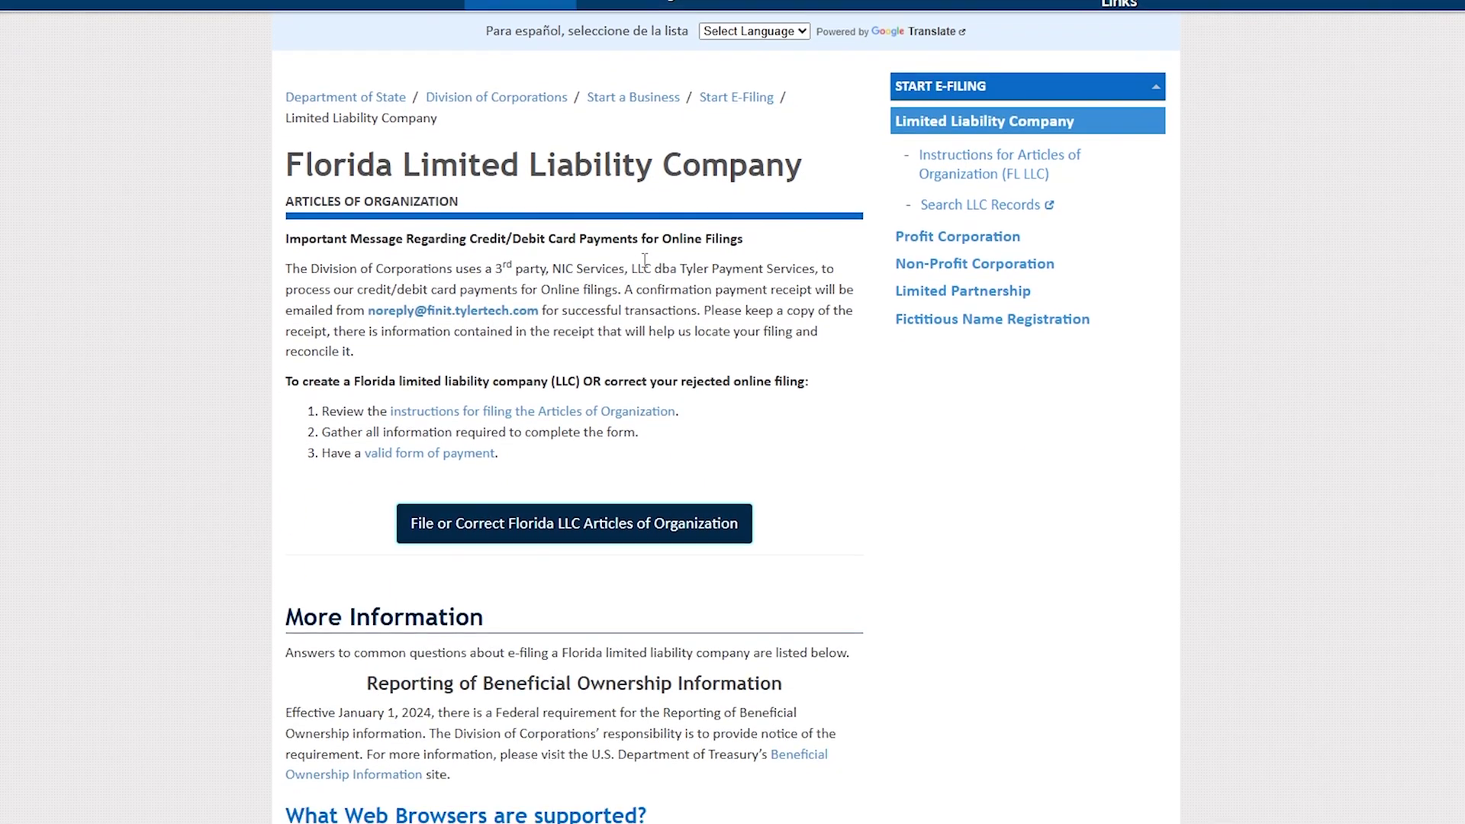
{"action": "scroll", "coordinate": [652, 290], "scroll_direction": "down", "scroll_amount": 2}
{"action": "scroll", "coordinate": [710, 352], "scroll_direction": "down", "scroll_amount": 1}
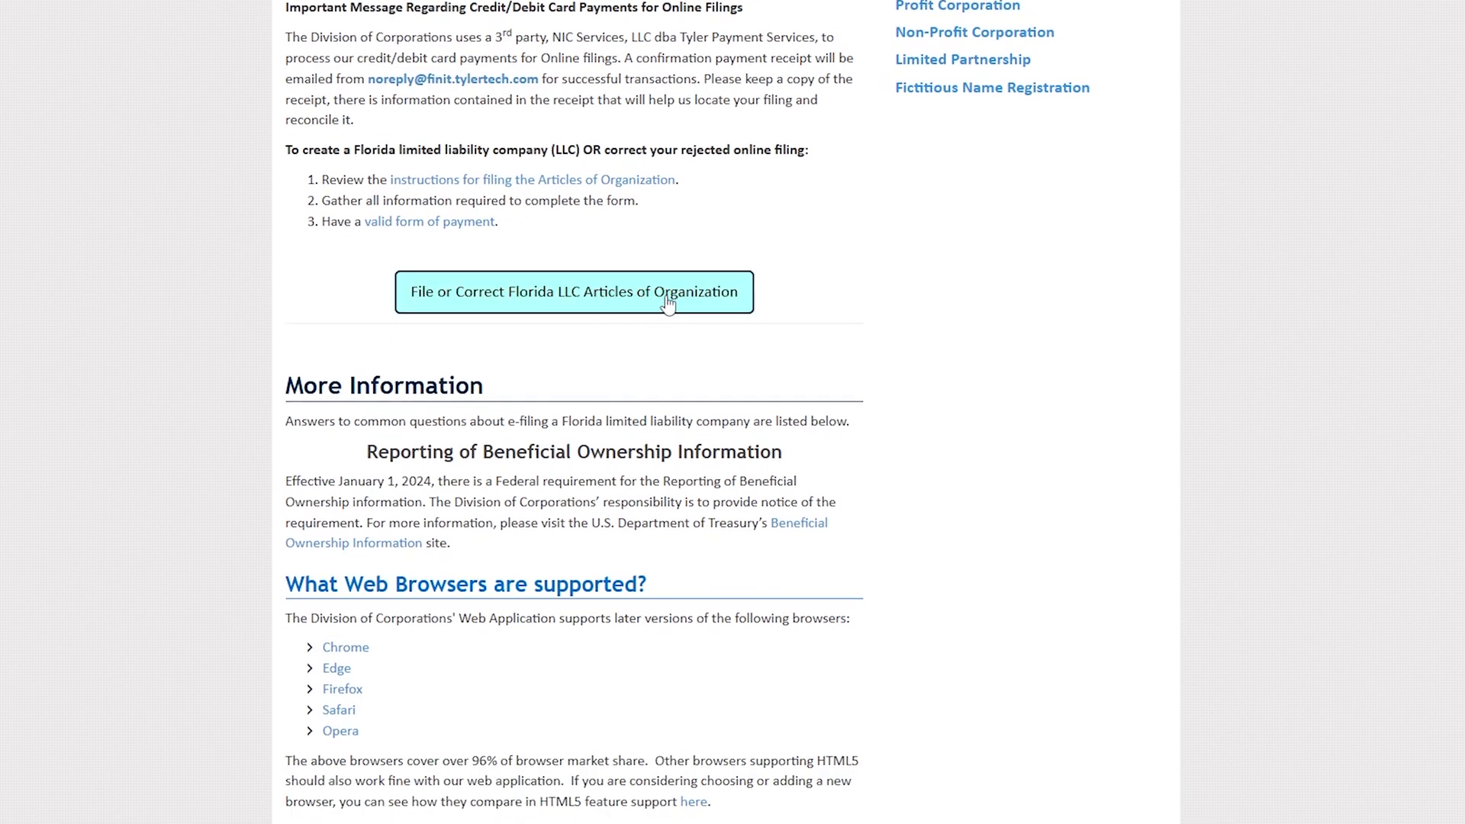
{"action": "scroll", "coordinate": [1219, 215], "scroll_direction": "down", "scroll_amount": 1}
{"action": "left_click", "coordinate": [562, 223]}
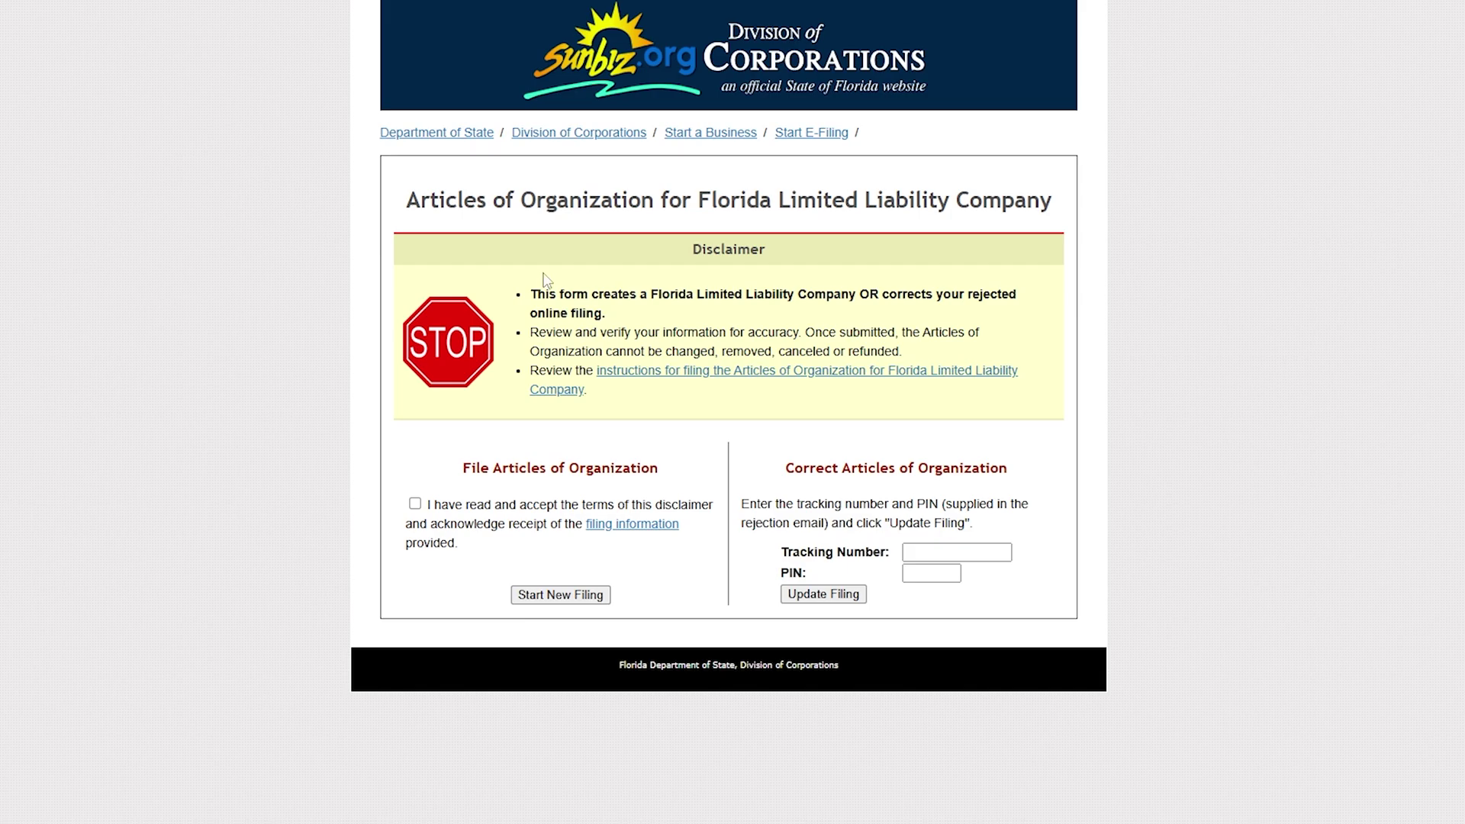
- Accept the disclaimer terms for filing Articles of Organization and start a new filing
{"action": "left_click", "coordinate": [415, 504]}
{"action": "left_click", "coordinate": [415, 505]}
{"action": "left_click", "coordinate": [415, 503]}
{"action": "left_click", "coordinate": [565, 595]}
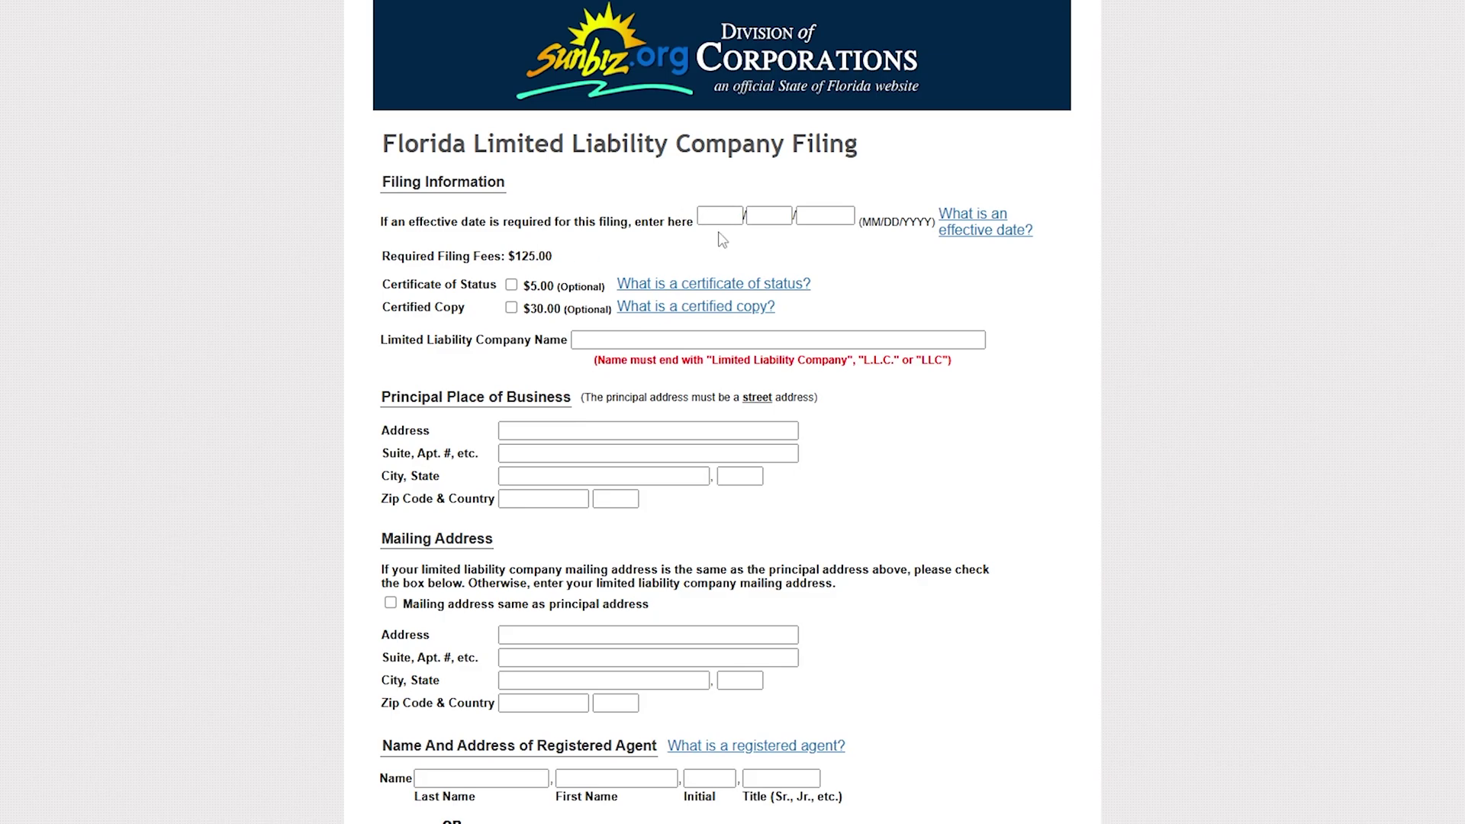
- Examine the filing form's effective date, optional certificates, company name and principal place of business fields
{"action": "scroll", "coordinate": [717, 328], "scroll_direction": "down", "scroll_amount": 7}
{"action": "scroll", "coordinate": [719, 327], "scroll_direction": "up", "scroll_amount": 5}
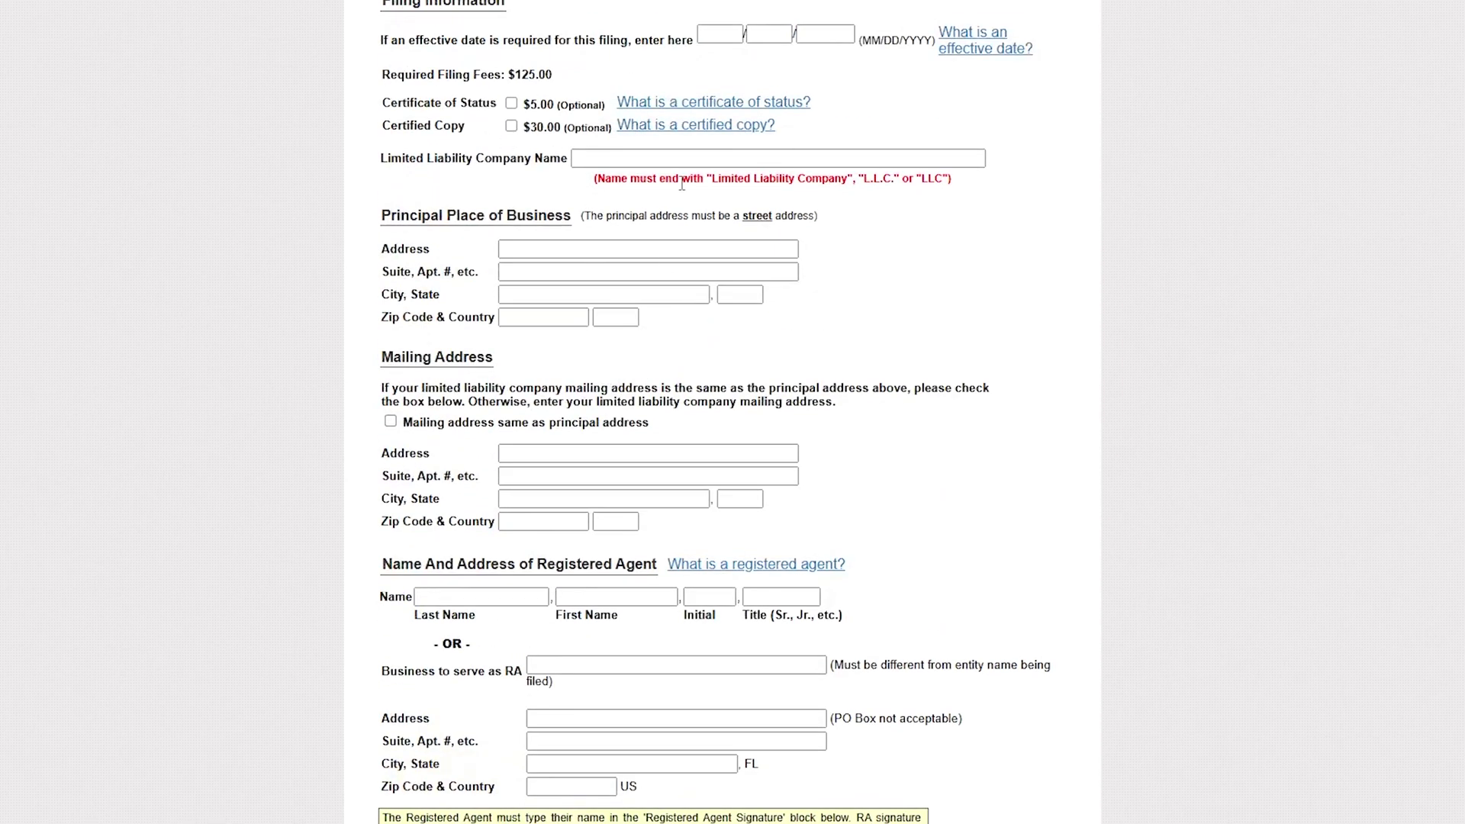
{"action": "scroll", "coordinate": [682, 183], "scroll_direction": "up", "scroll_amount": 3}
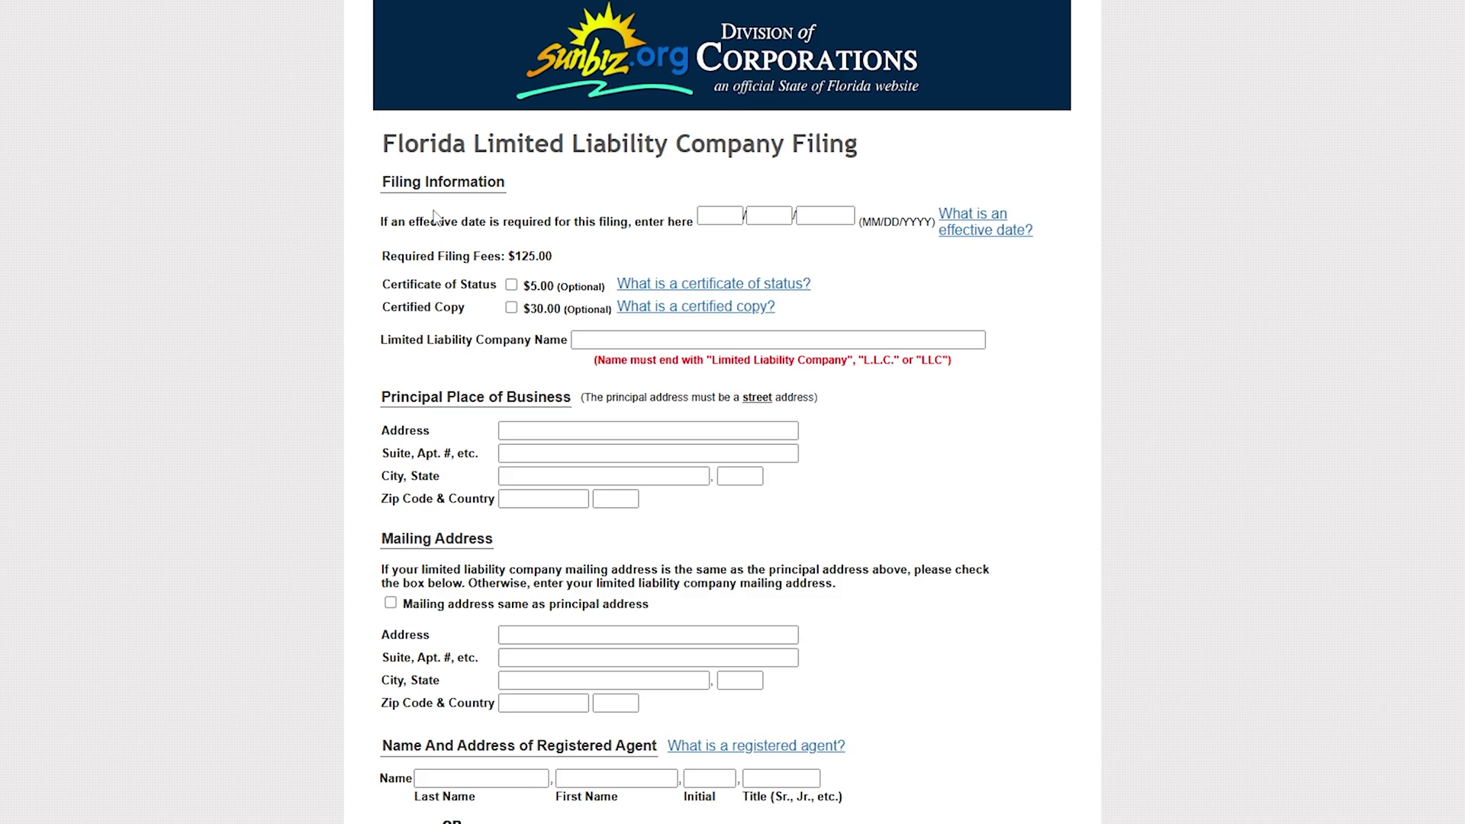
{"action": "left_click", "coordinate": [602, 339]}
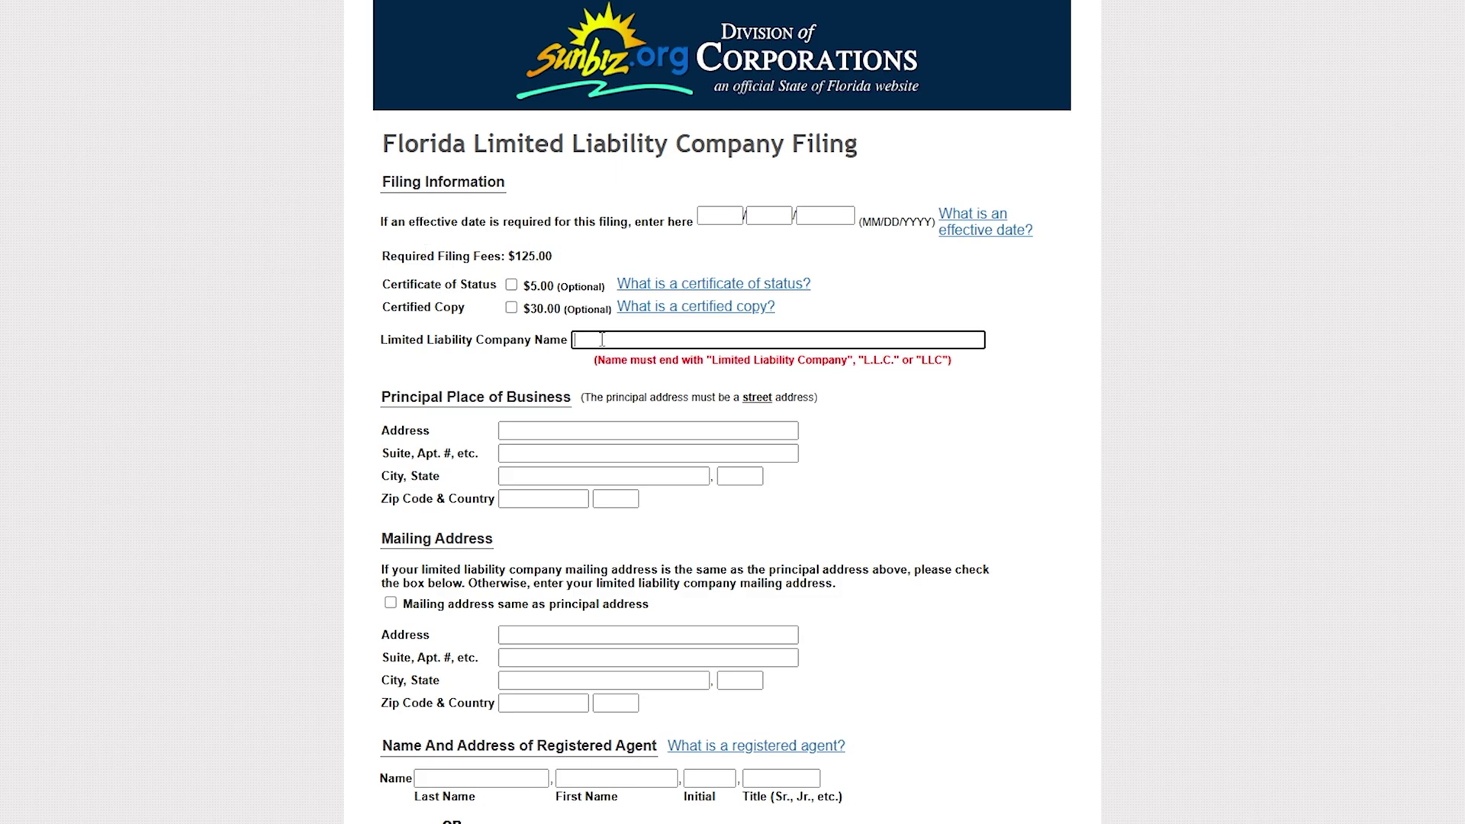
{"action": "scroll", "coordinate": [618, 339], "scroll_direction": "down", "scroll_amount": 2}
{"action": "left_click", "coordinate": [587, 344]}
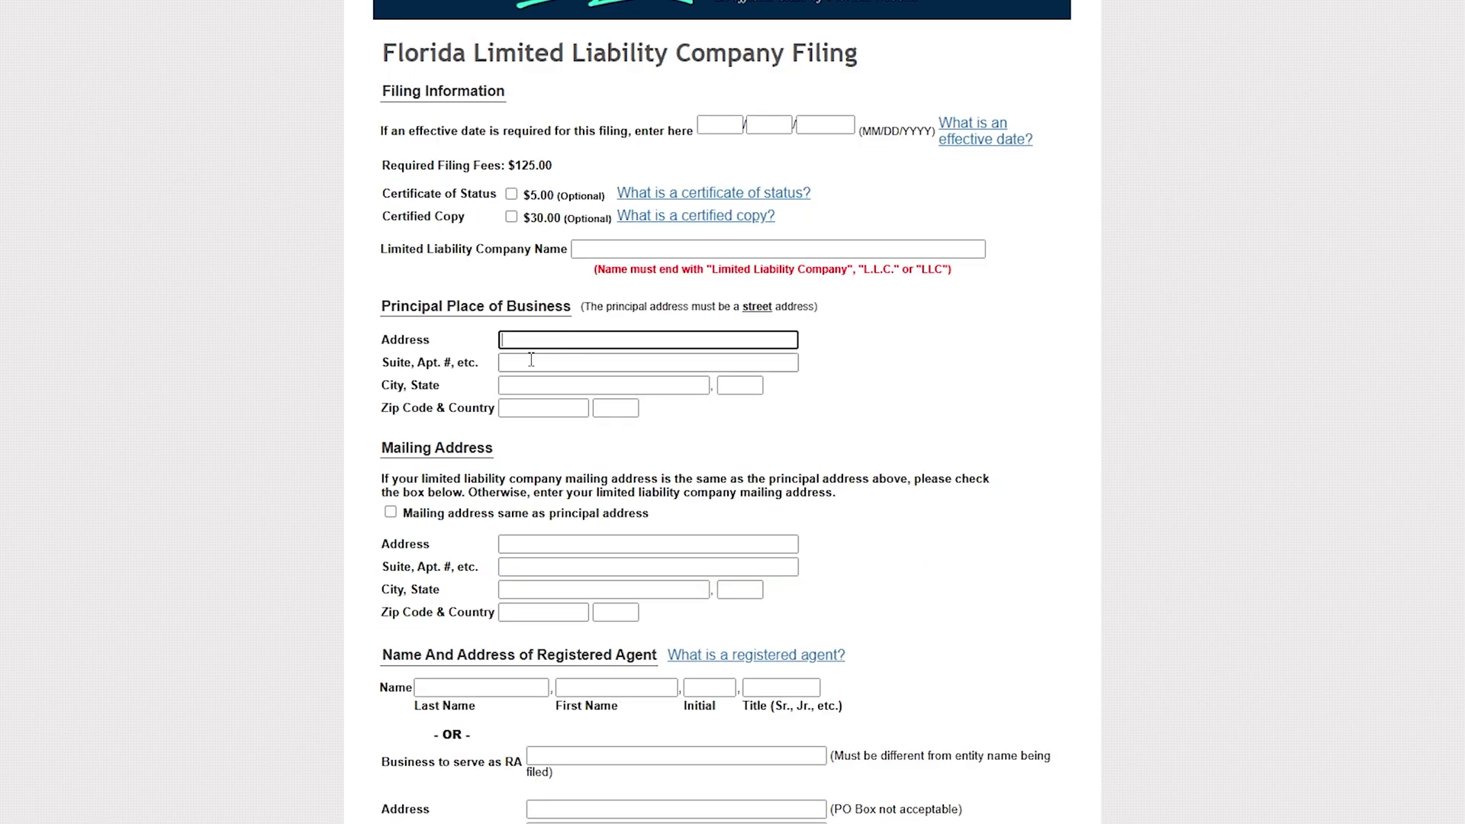
{"action": "left_click", "coordinate": [533, 386]}
{"action": "left_click", "coordinate": [555, 414]}
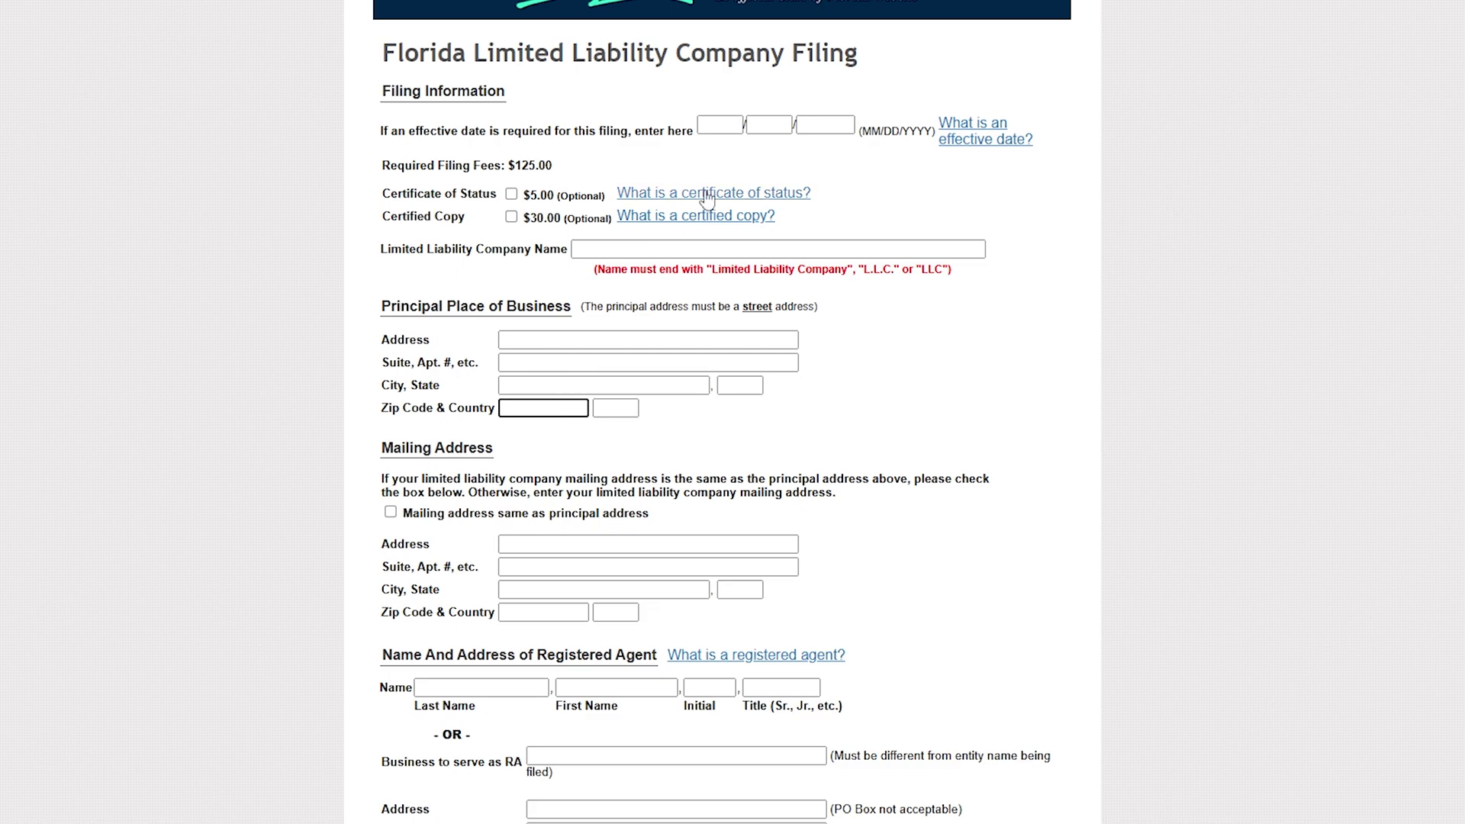
{"action": "left_click", "coordinate": [719, 125]}
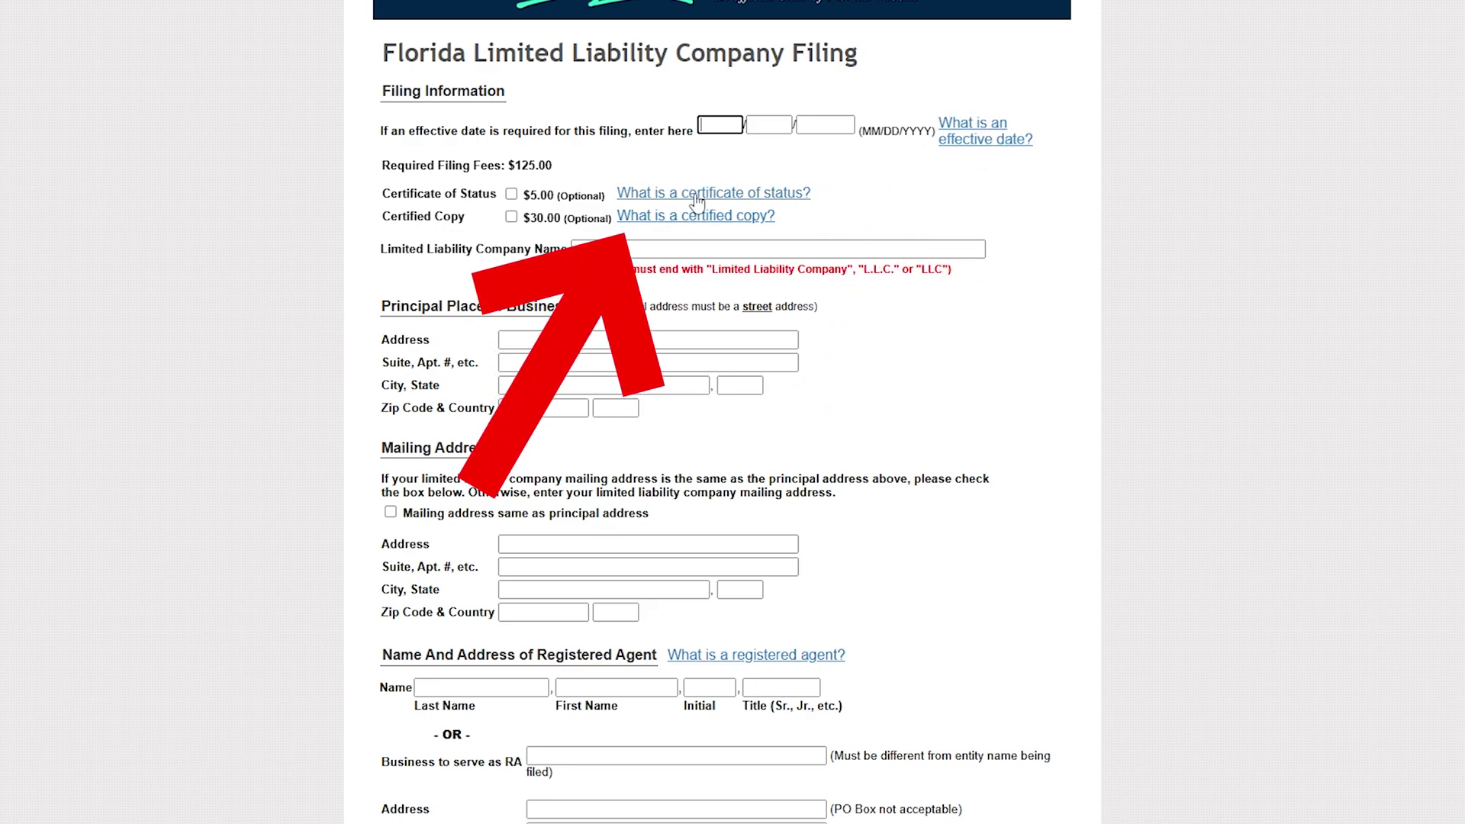
- Examine the mailing address, registered agent, correspondence and authorized person sections, through to the accuracy notice at the end of the form
{"action": "scroll", "coordinate": [553, 268], "scroll_direction": "down", "scroll_amount": 4}
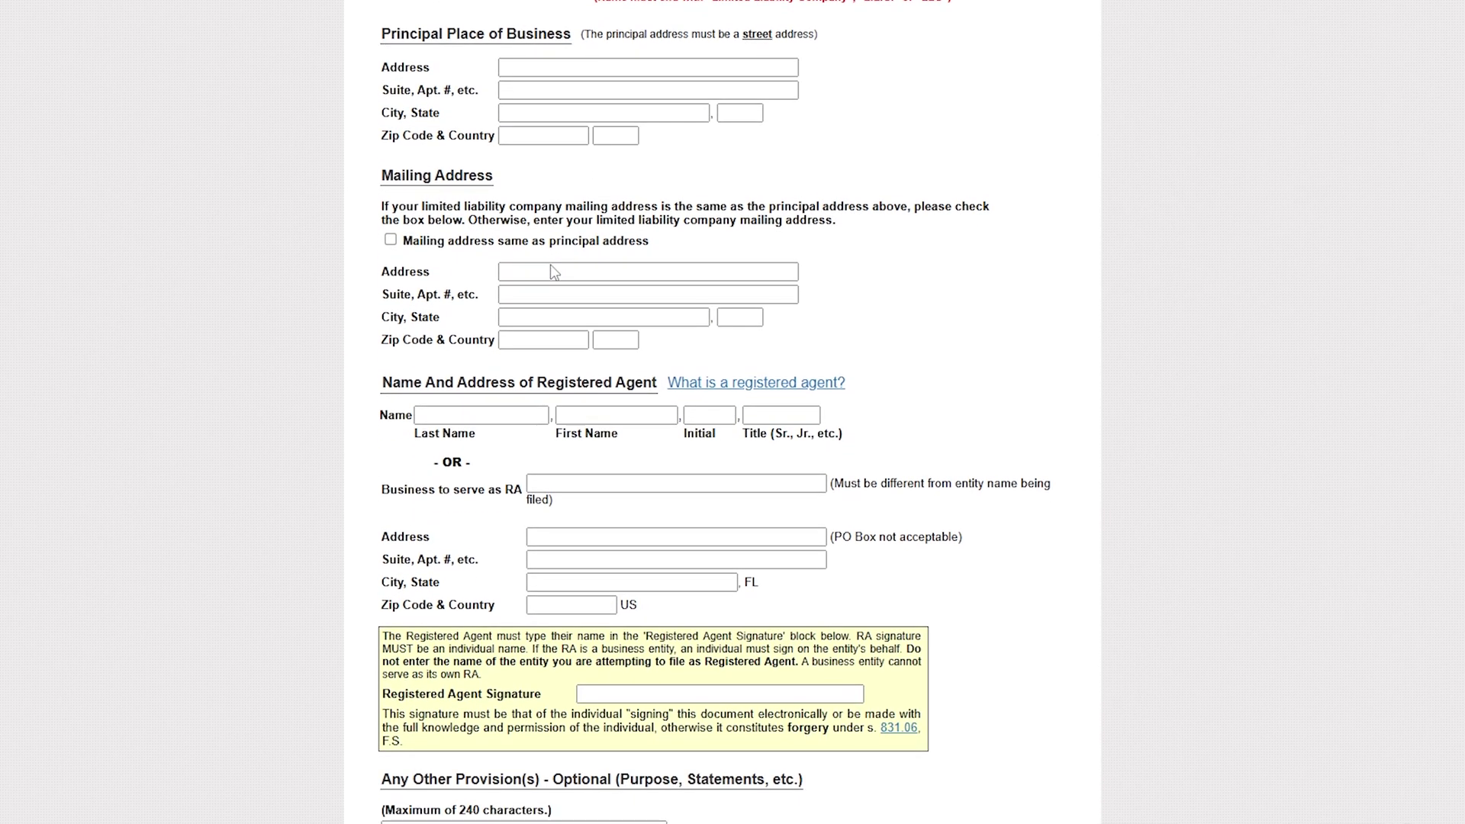
{"action": "scroll", "coordinate": [554, 271], "scroll_direction": "down", "scroll_amount": 1}
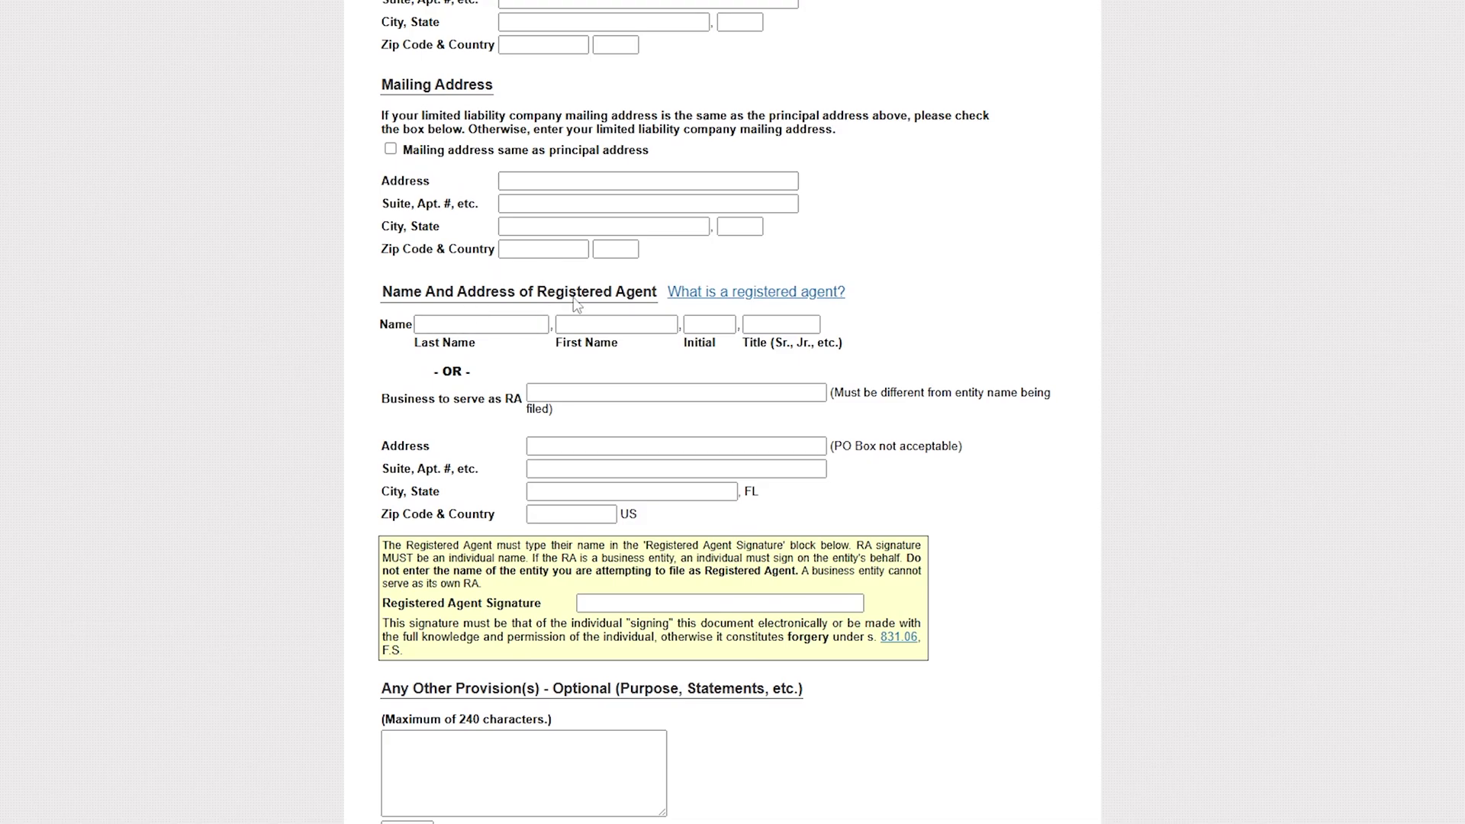
{"action": "scroll", "coordinate": [654, 294], "scroll_direction": "down", "scroll_amount": 1}
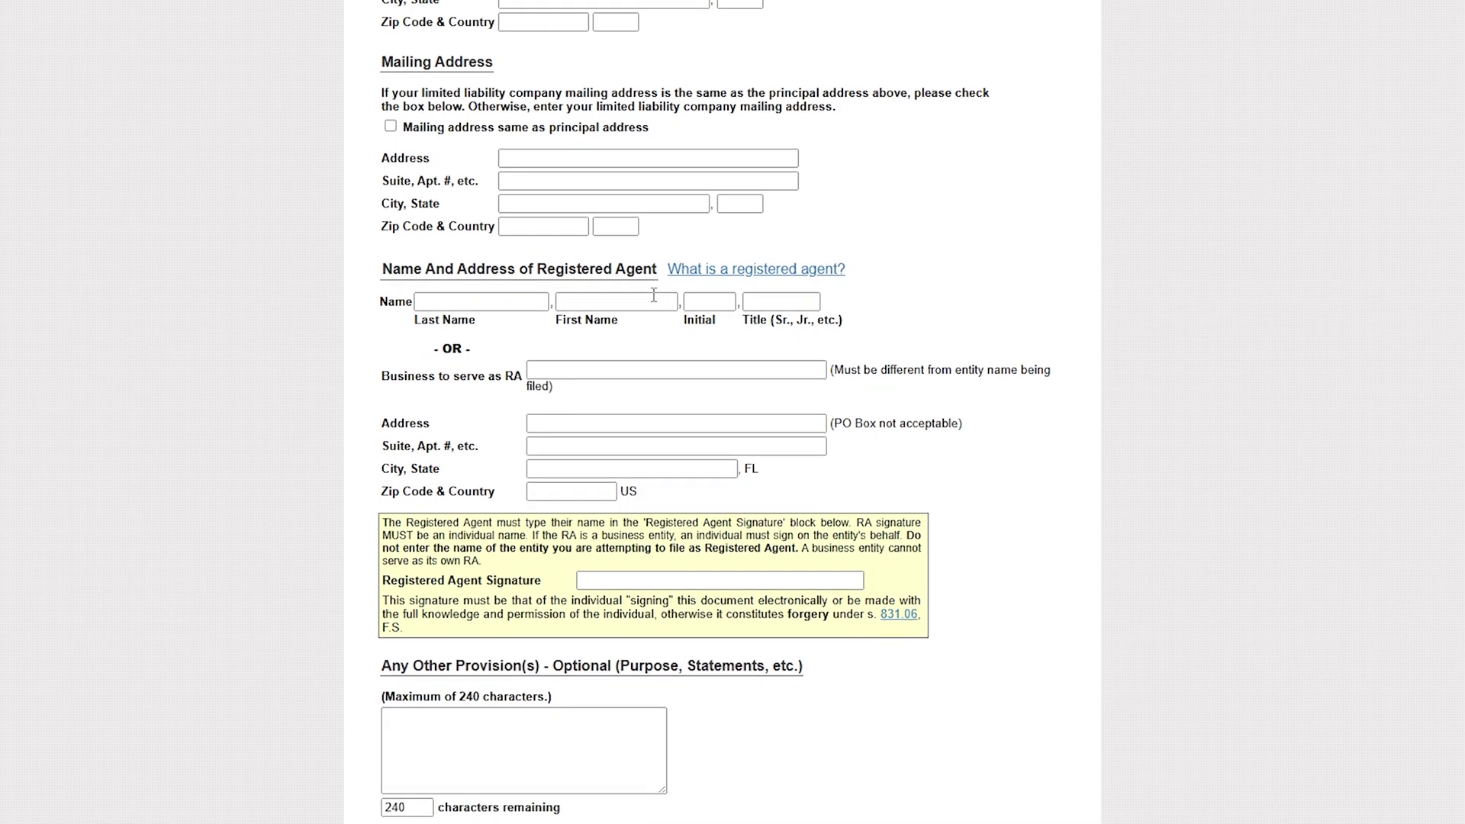
{"action": "scroll", "coordinate": [654, 295], "scroll_direction": "down", "scroll_amount": 2}
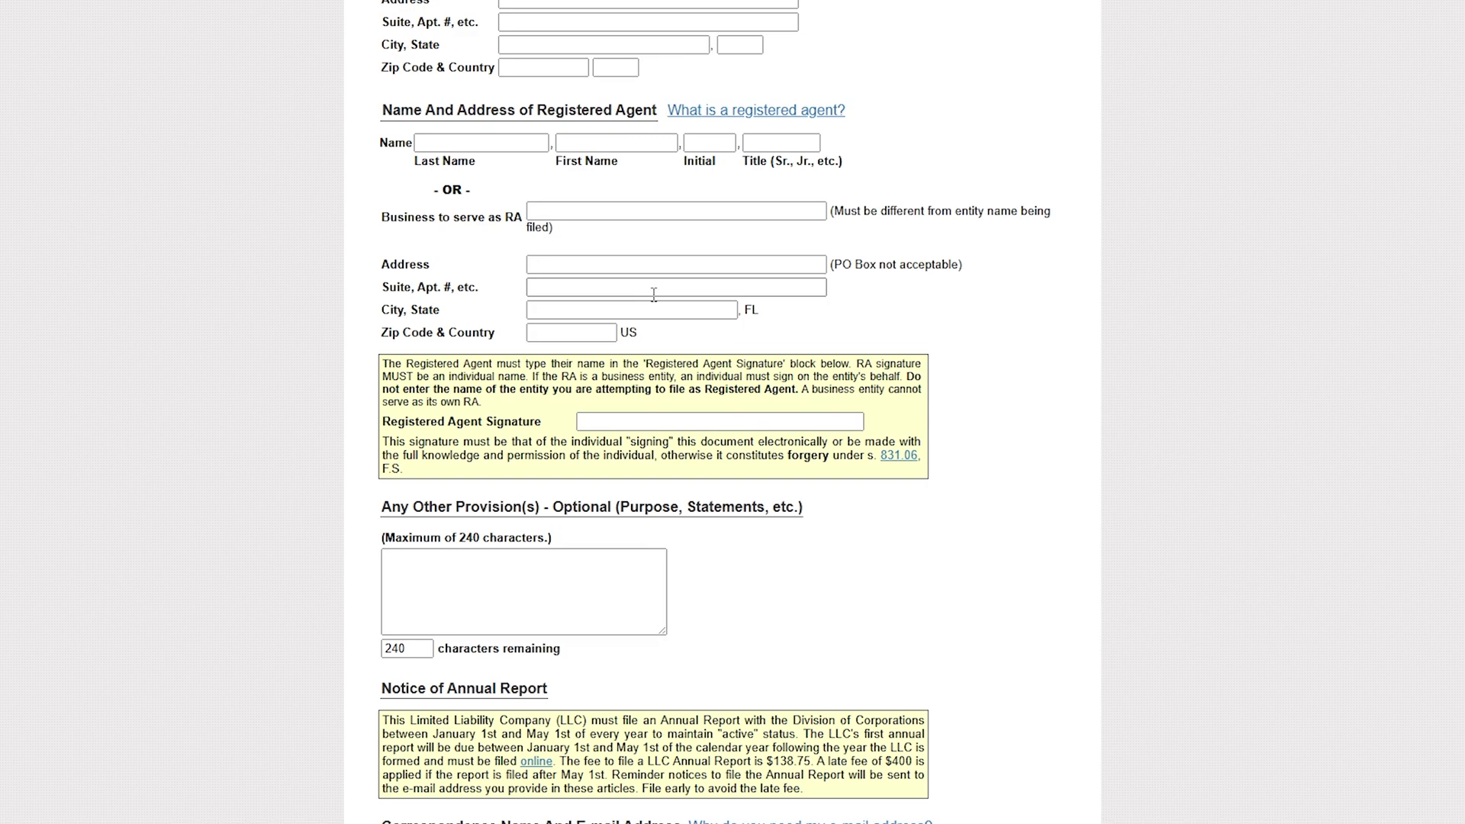
{"action": "scroll", "coordinate": [653, 294], "scroll_direction": "down", "scroll_amount": 6}
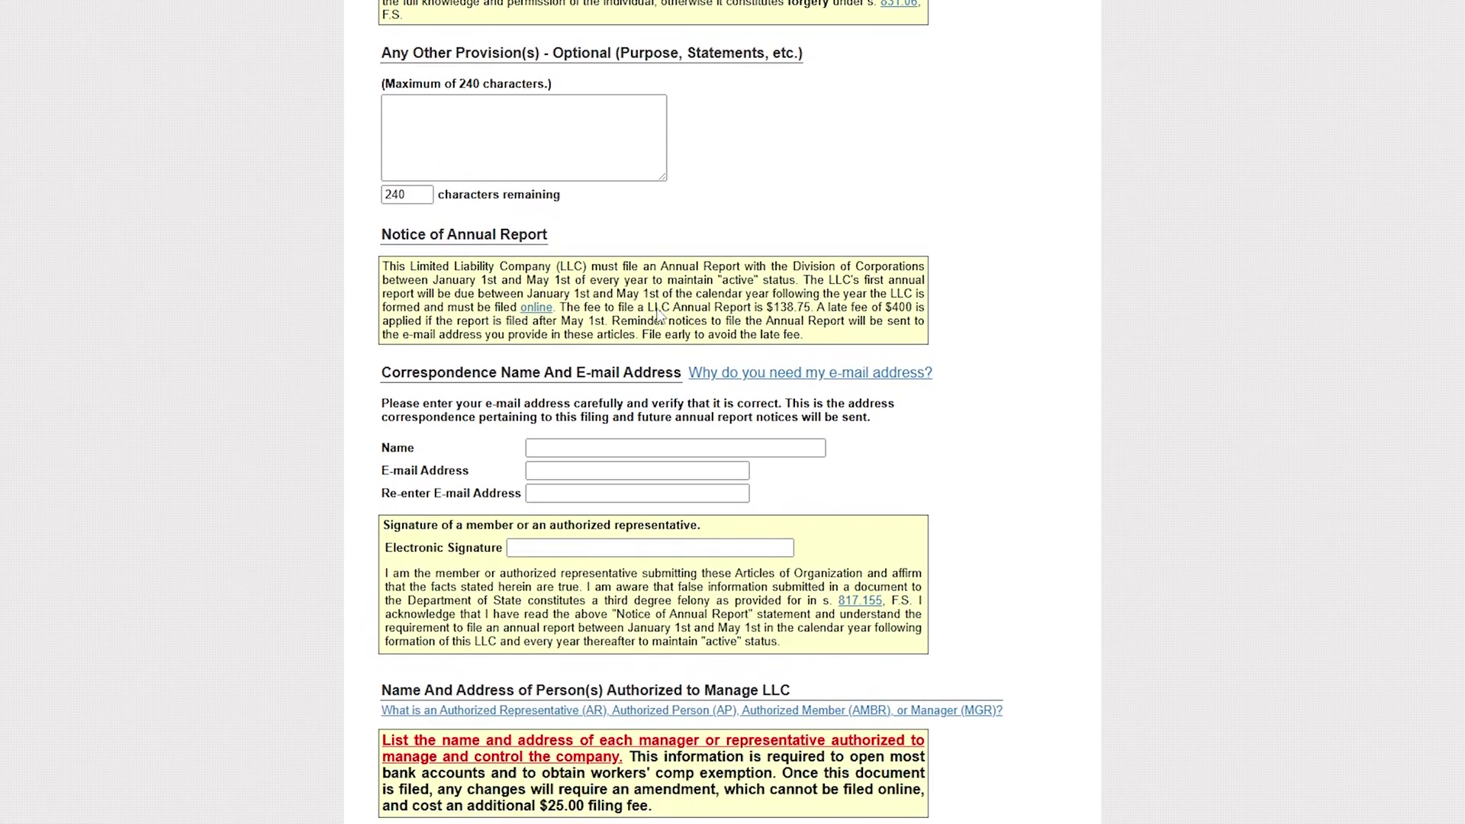
{"action": "scroll", "coordinate": [657, 314], "scroll_direction": "down", "scroll_amount": 8}
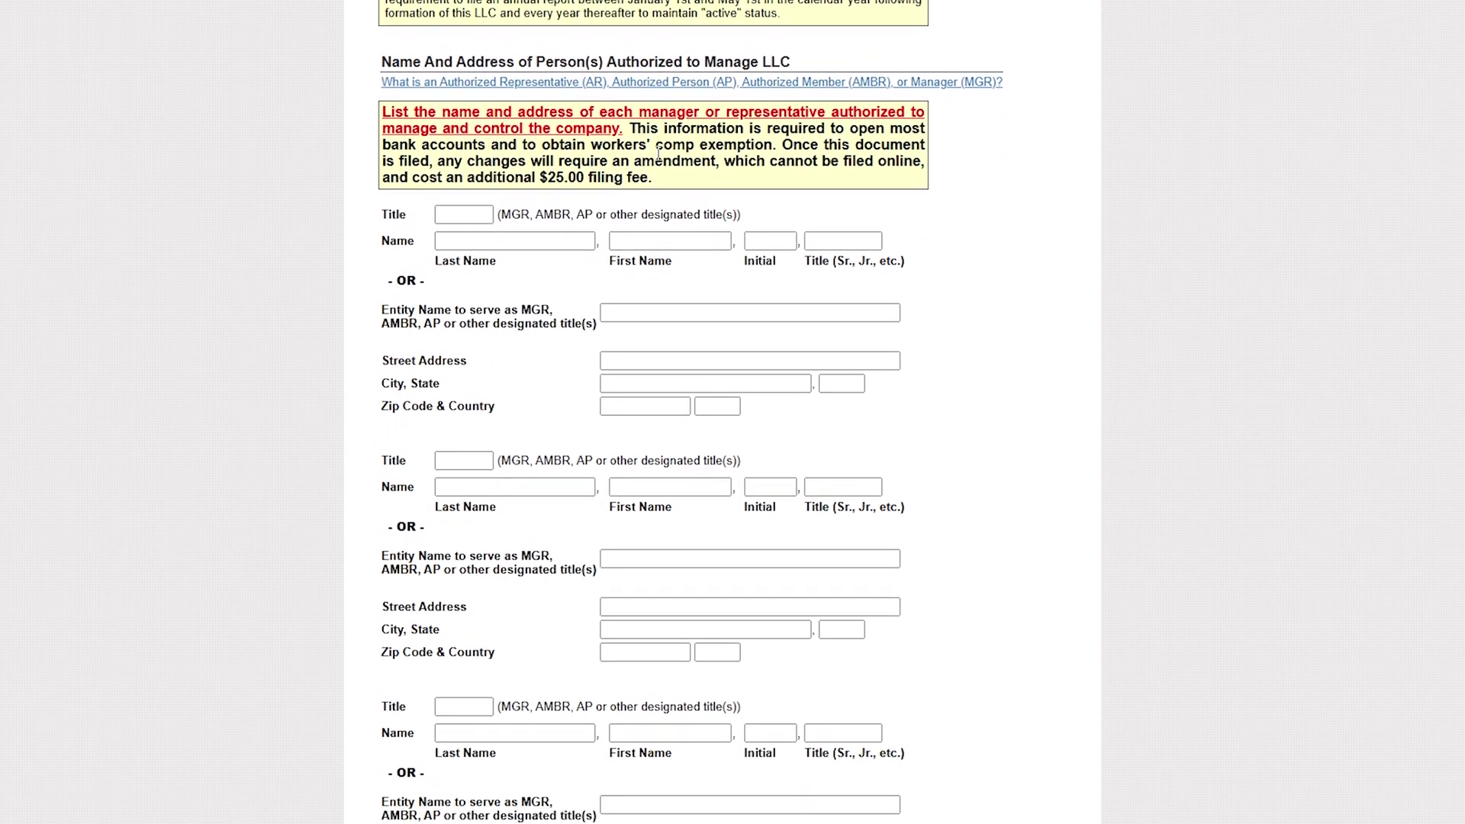
{"action": "scroll", "coordinate": [658, 152], "scroll_direction": "down", "scroll_amount": 12}
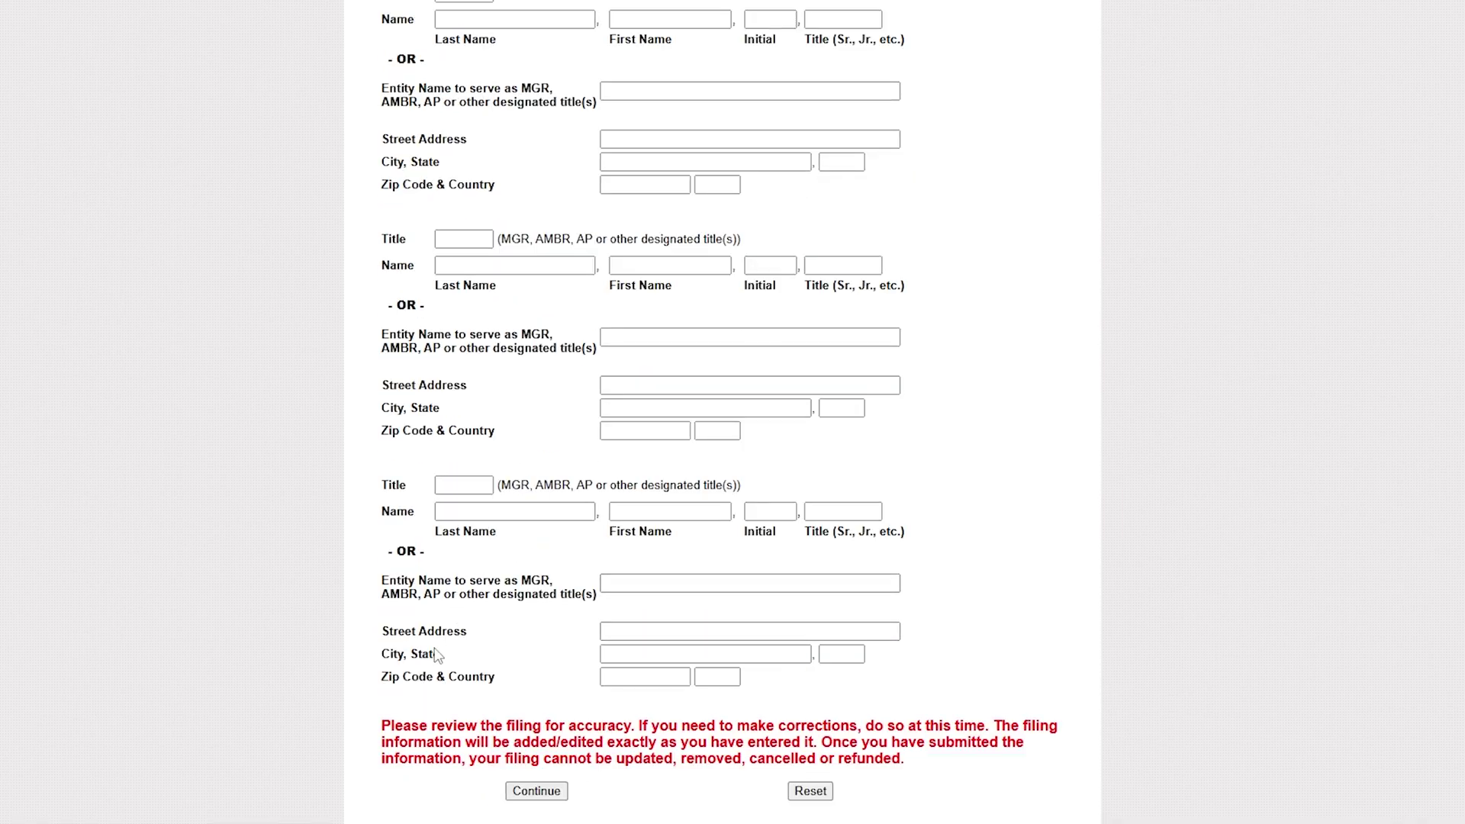
{"action": "left_click_drag", "start_coordinate": [390, 725], "coordinate": [925, 797]}
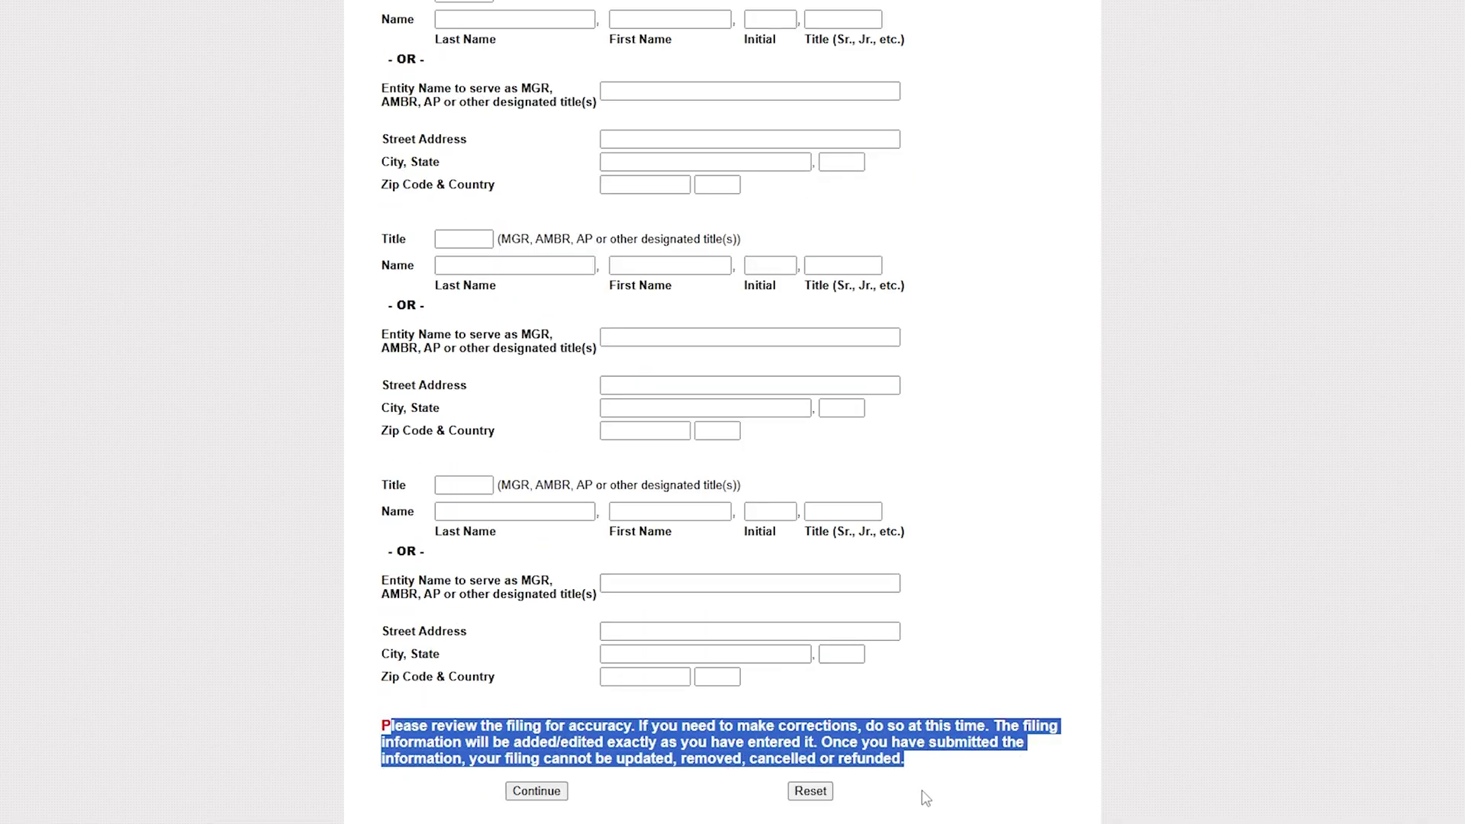
{"action": "left_click", "coordinate": [925, 797]}
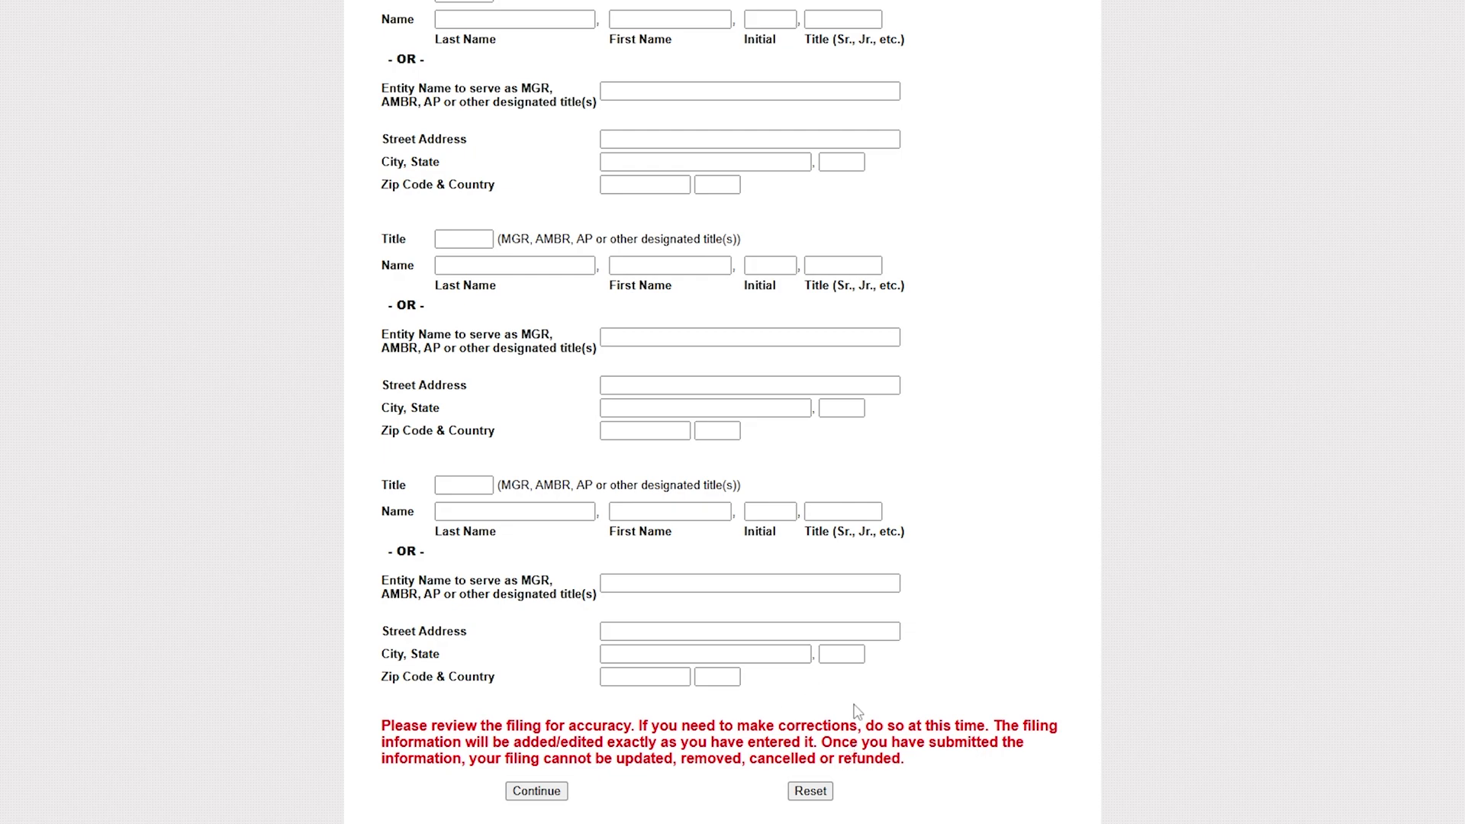
{"action": "scroll", "coordinate": [856, 775], "scroll_direction": "up", "scroll_amount": 3}
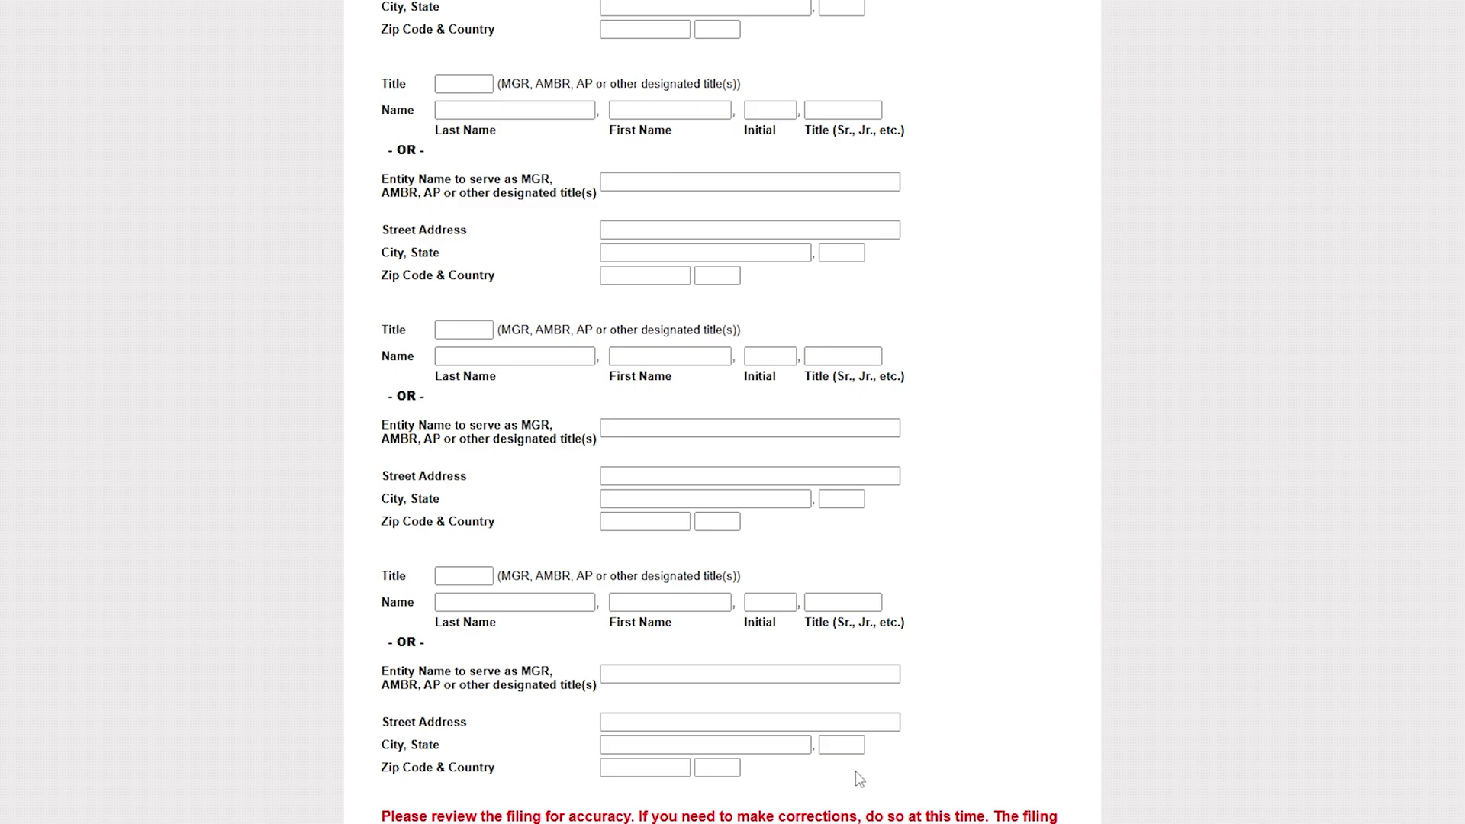
{"action": "scroll", "coordinate": [805, 740], "scroll_direction": "down", "scroll_amount": 3}
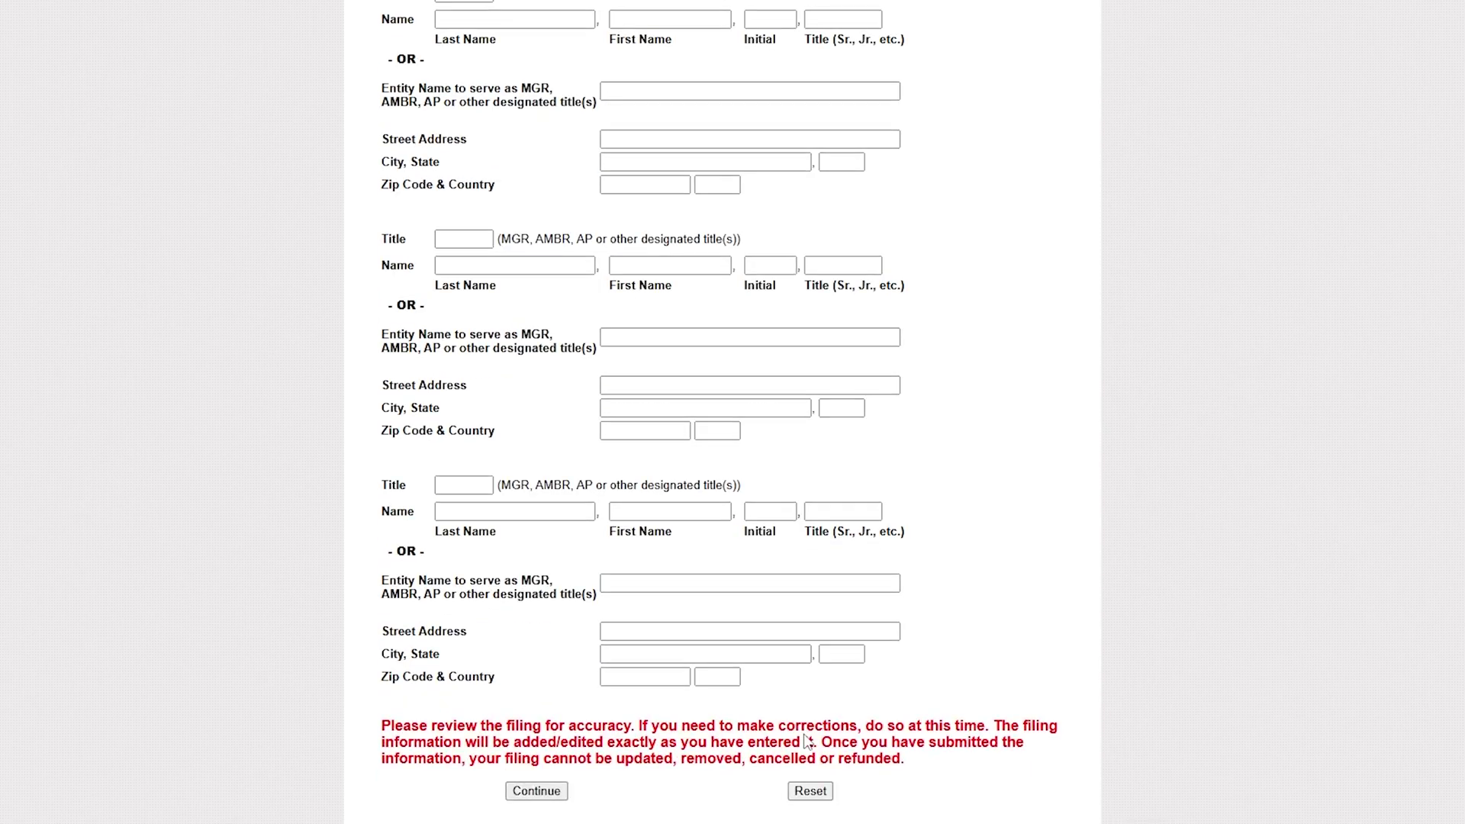
{"action": "scroll", "coordinate": [673, 549], "scroll_direction": "up", "scroll_amount": 4}
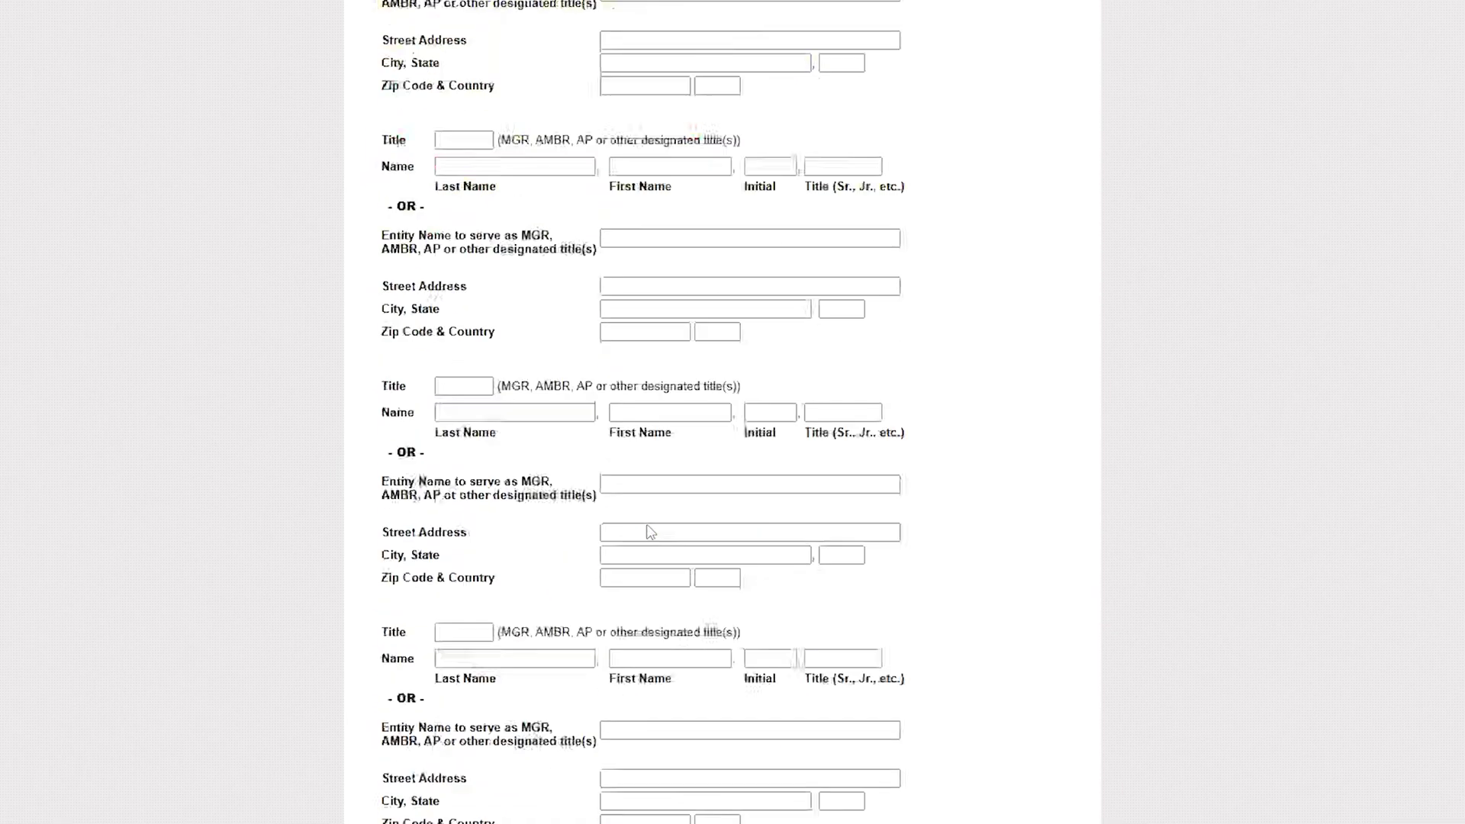
{"action": "scroll", "coordinate": [661, 659], "scroll_direction": "down", "scroll_amount": 4}
{"action": "scroll", "coordinate": [696, 703], "scroll_direction": "up", "scroll_amount": 3}
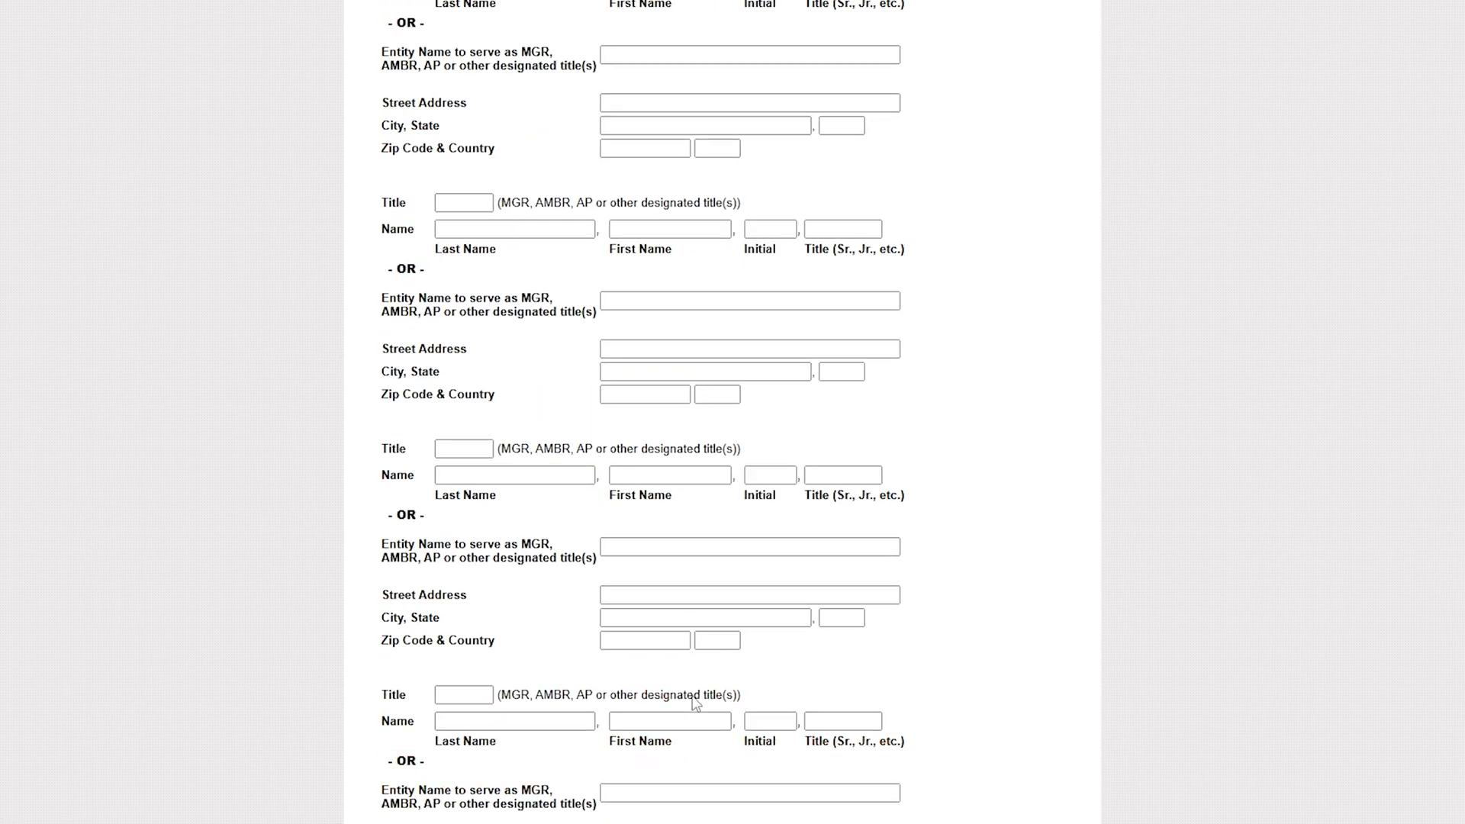
{"action": "scroll", "coordinate": [693, 708], "scroll_direction": "down", "scroll_amount": 3}
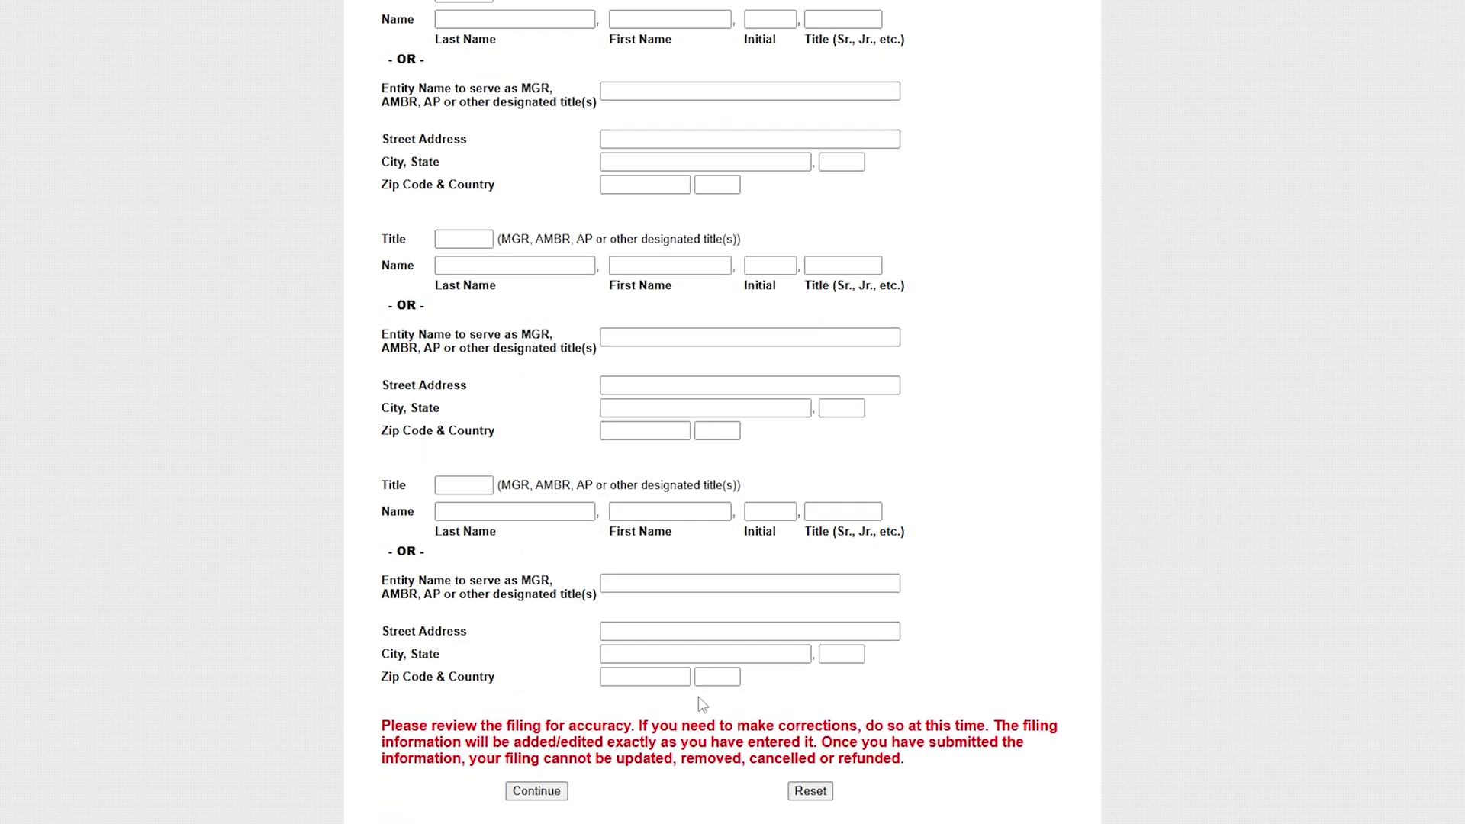
{"action": "scroll", "coordinate": [814, 763], "scroll_direction": "up", "scroll_amount": 20}
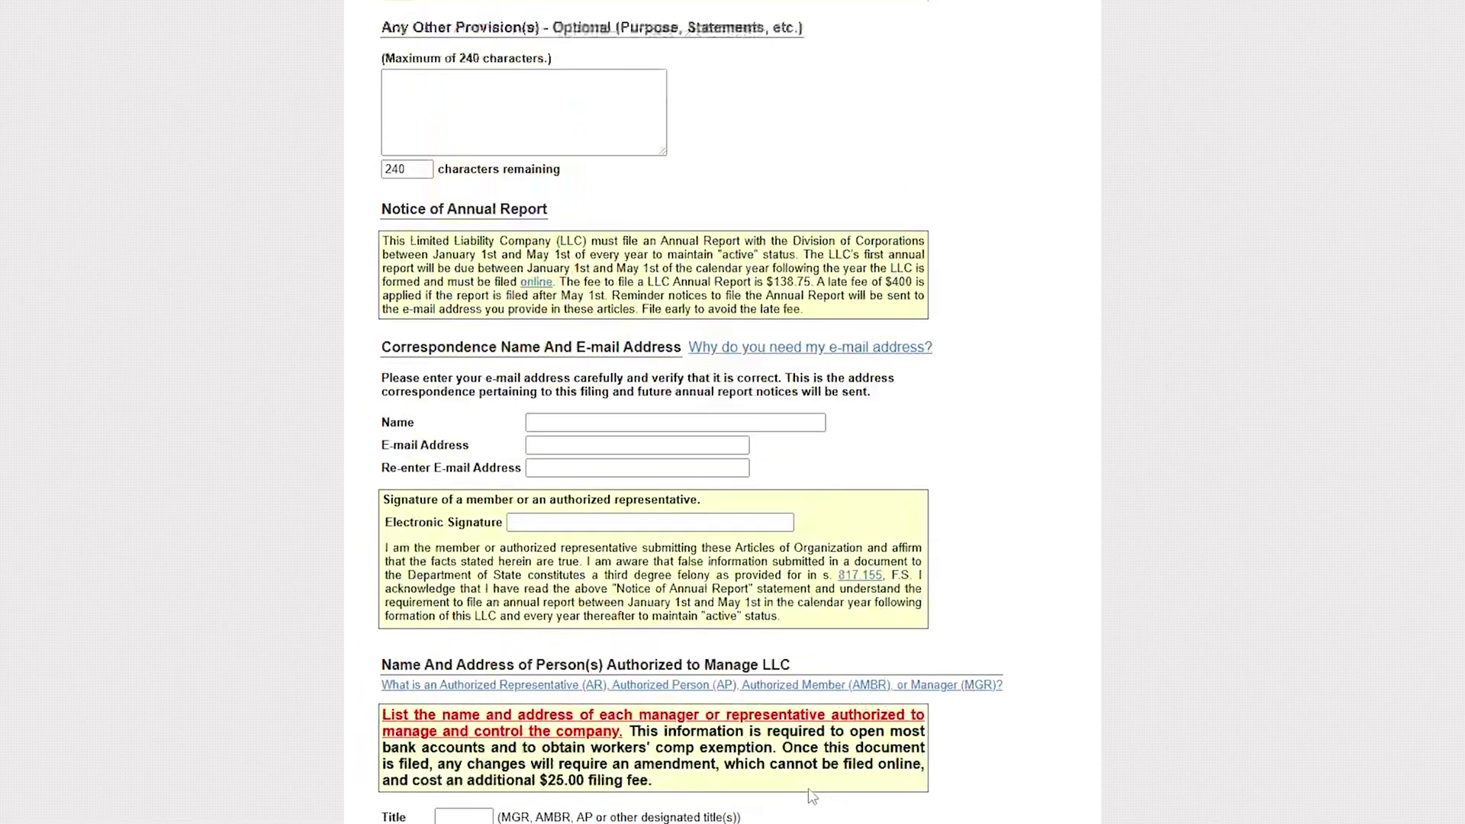